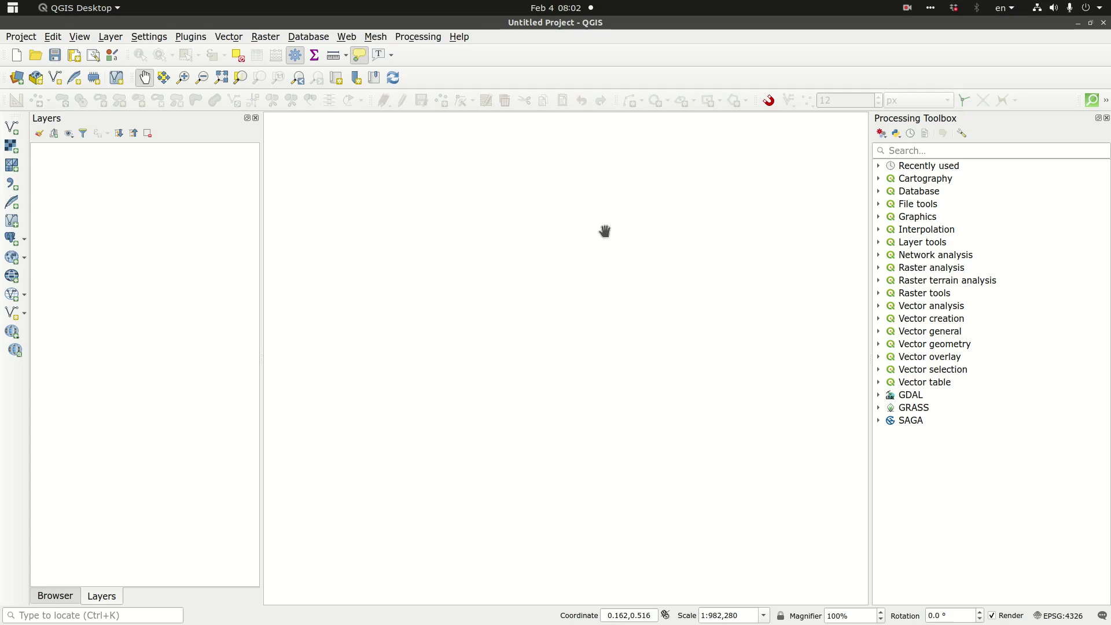
Browse the plugin author's YouTube channel in Firefox, then open the plugin's PayPal donation page
key("alt+Tab")
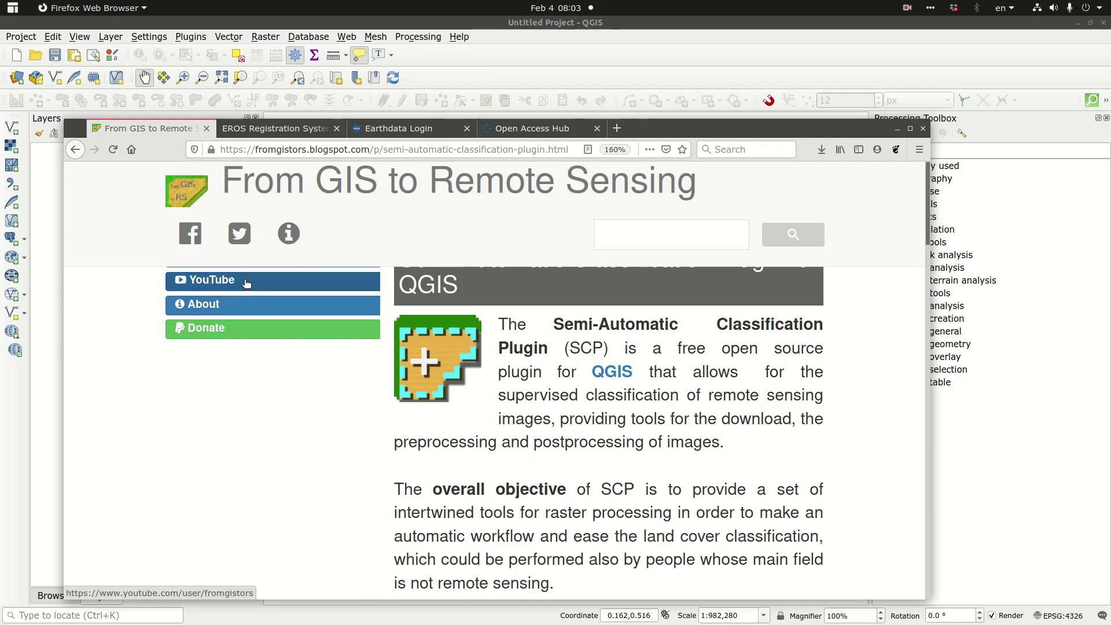
left_click(204, 283)
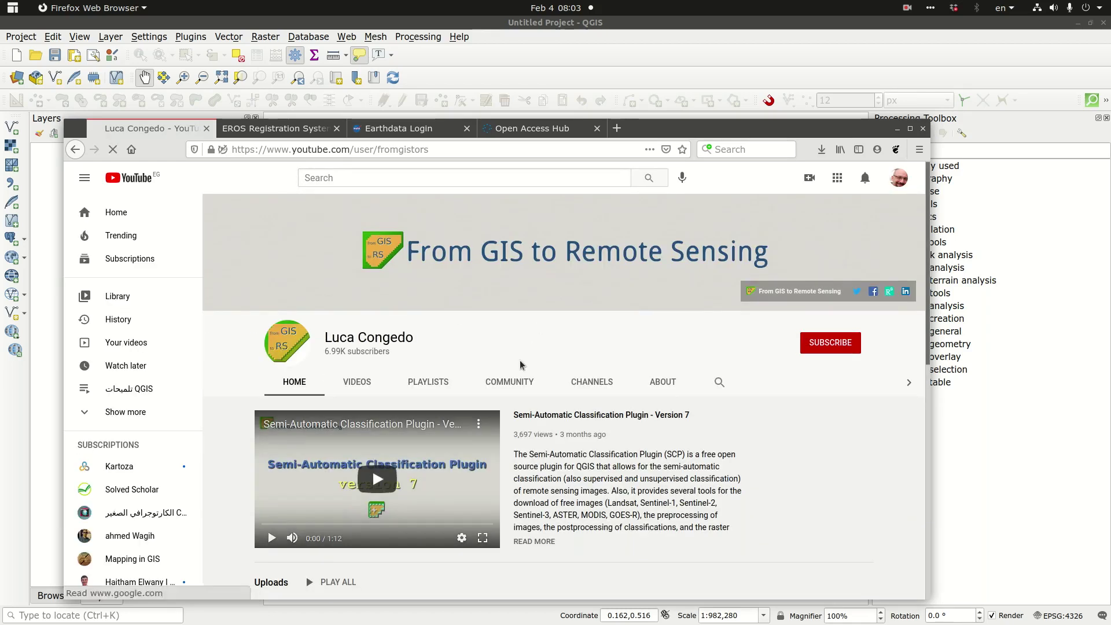
scroll(510, 450, "down", 4)
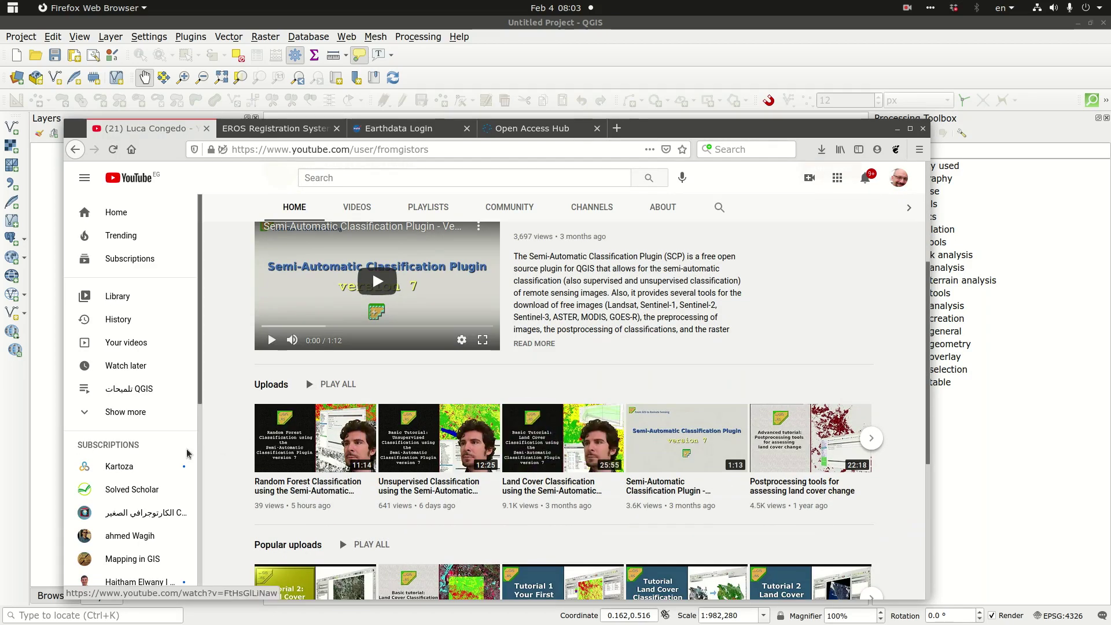
scroll(748, 443, "down", 5)
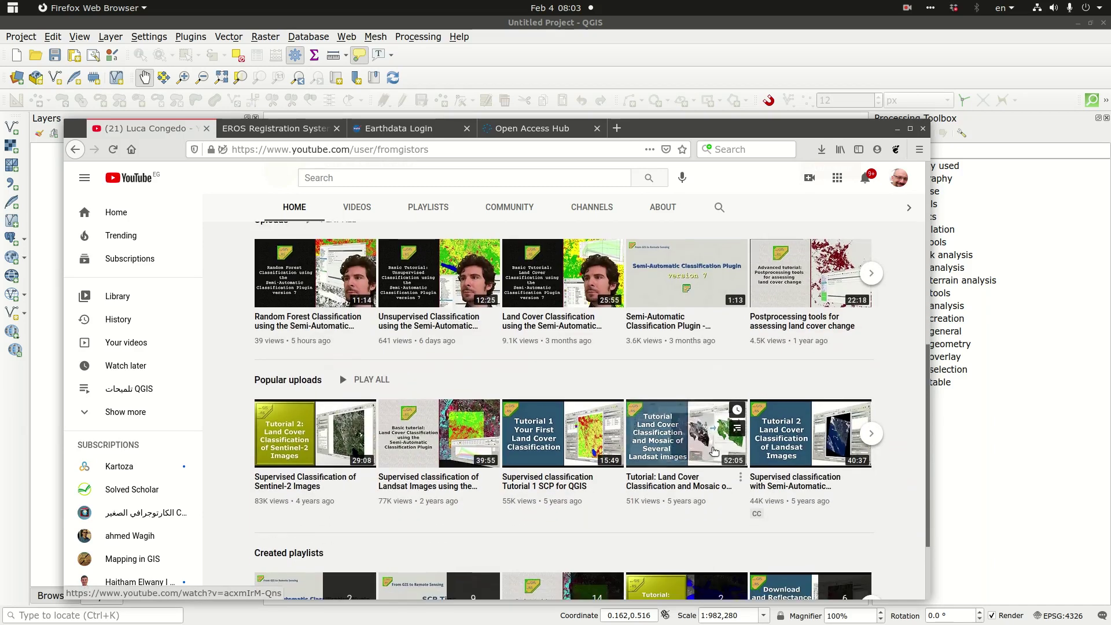
scroll(697, 447, "up", 9)
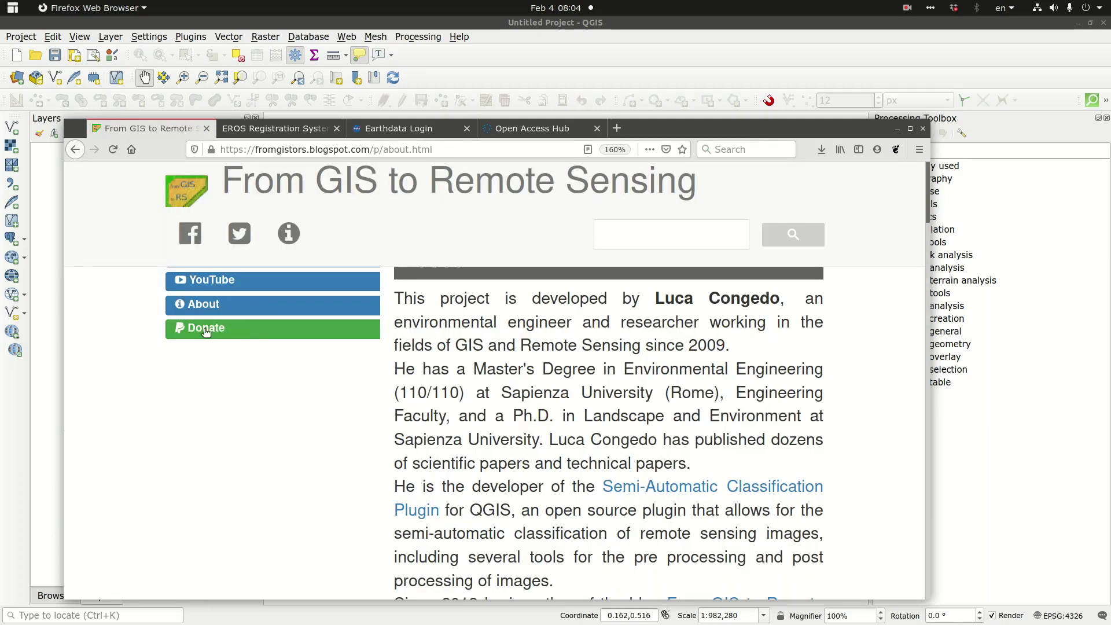
left_click(206, 328)
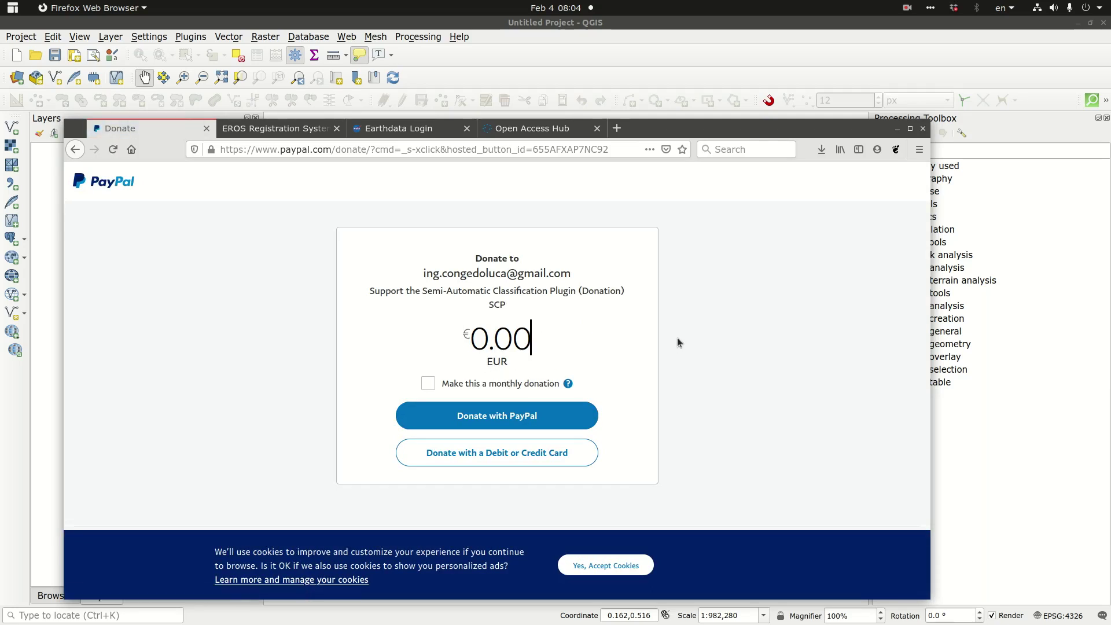
Find 'semi' in the plugin manager and install the Semi-Automatic Classification Plugin 7.5.6
key("alt+Tab")
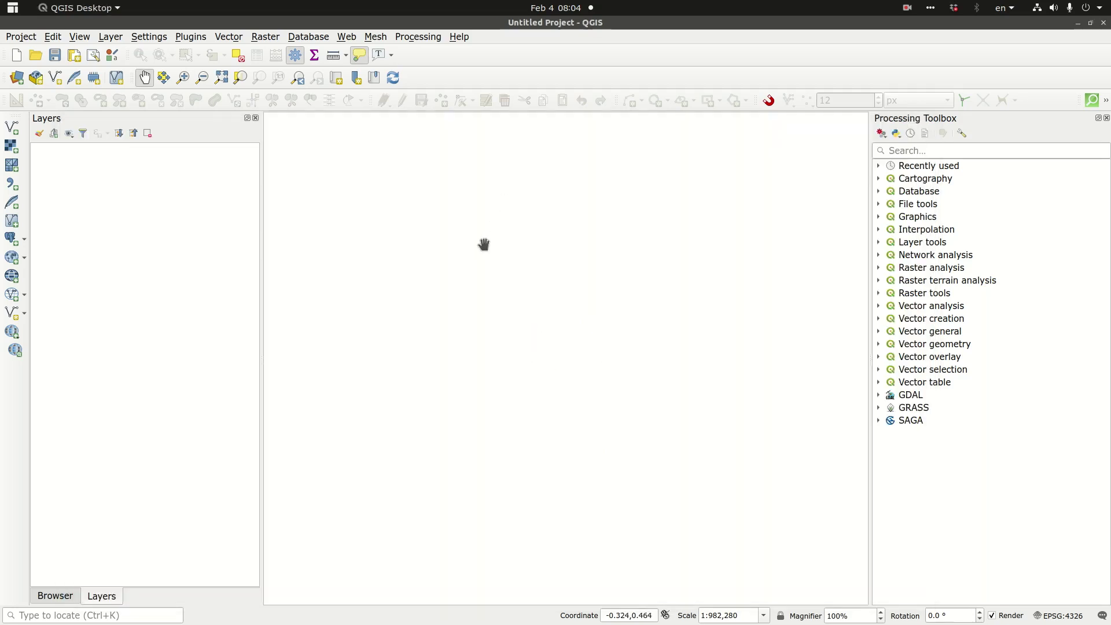
left_click(190, 37)
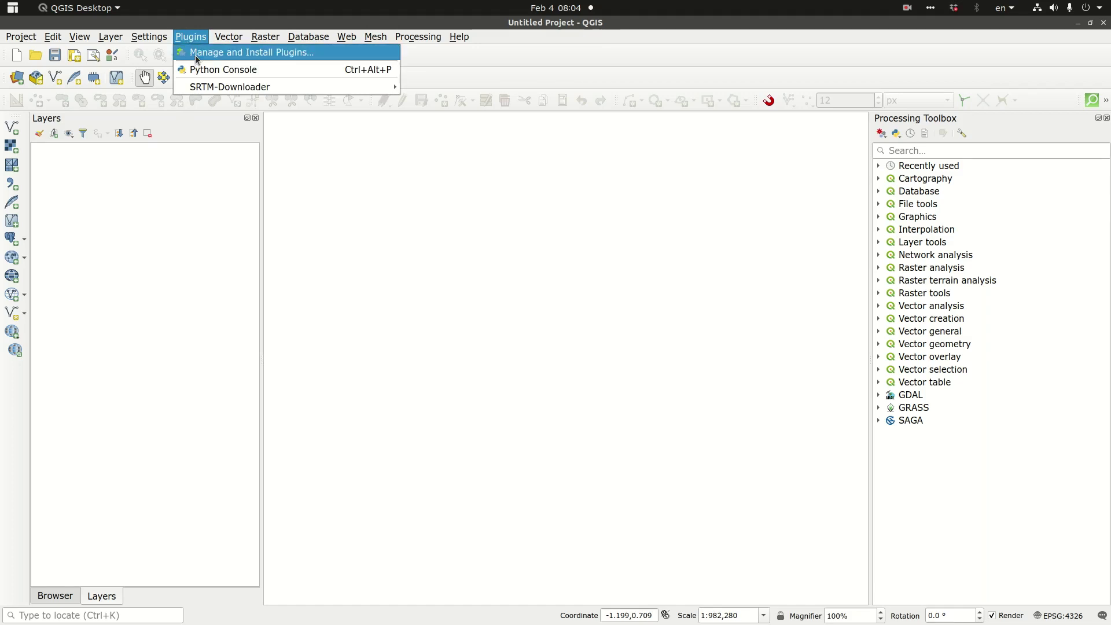
left_click(195, 53)
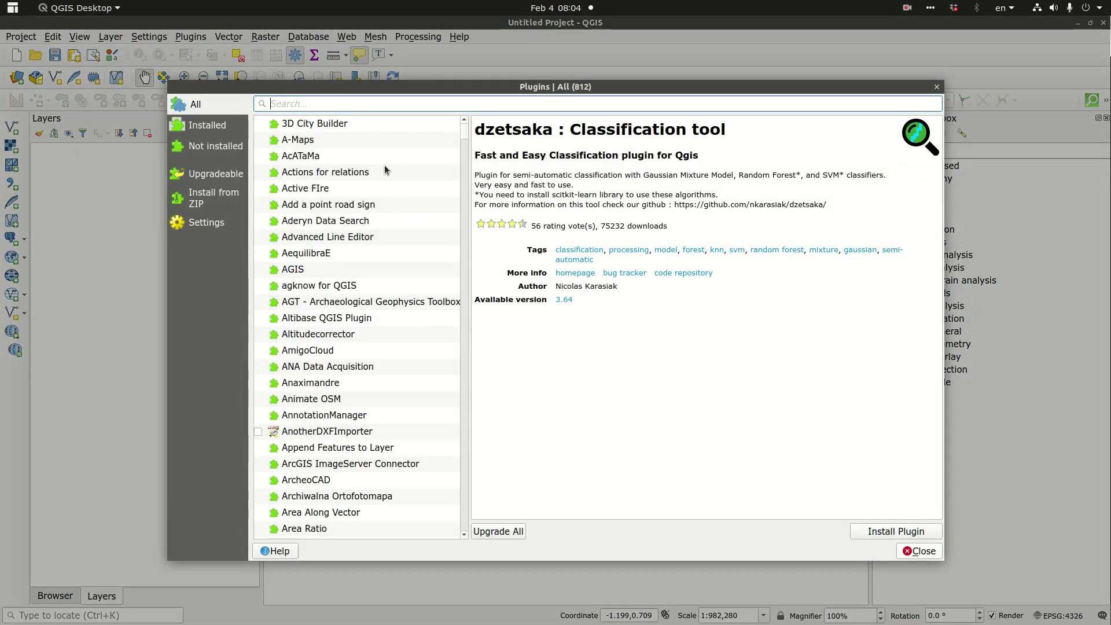
type("semi")
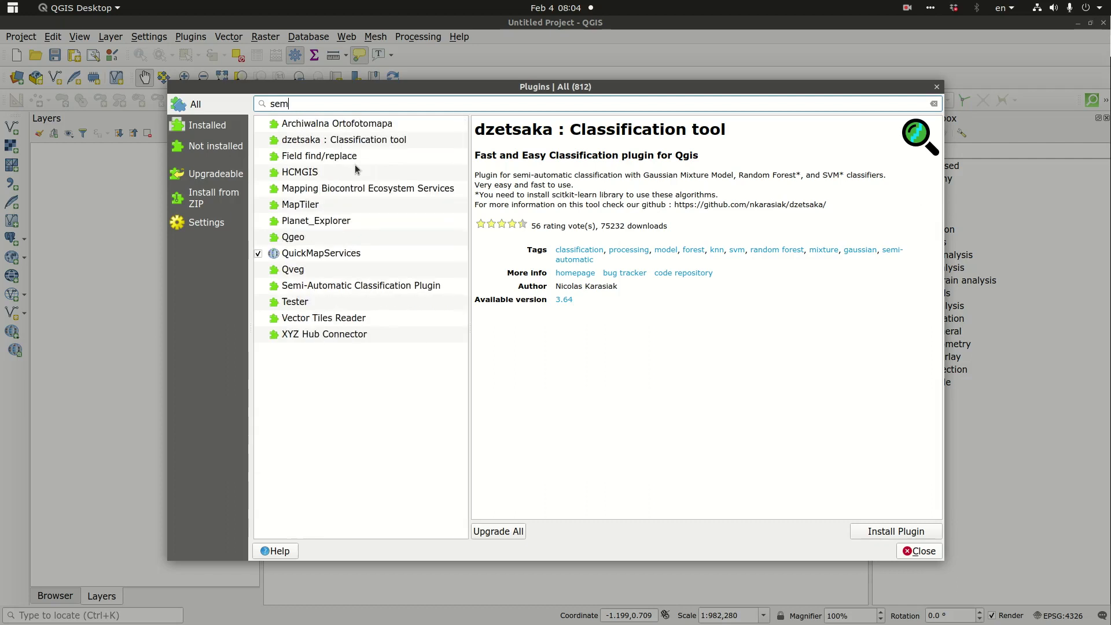
left_click(354, 157)
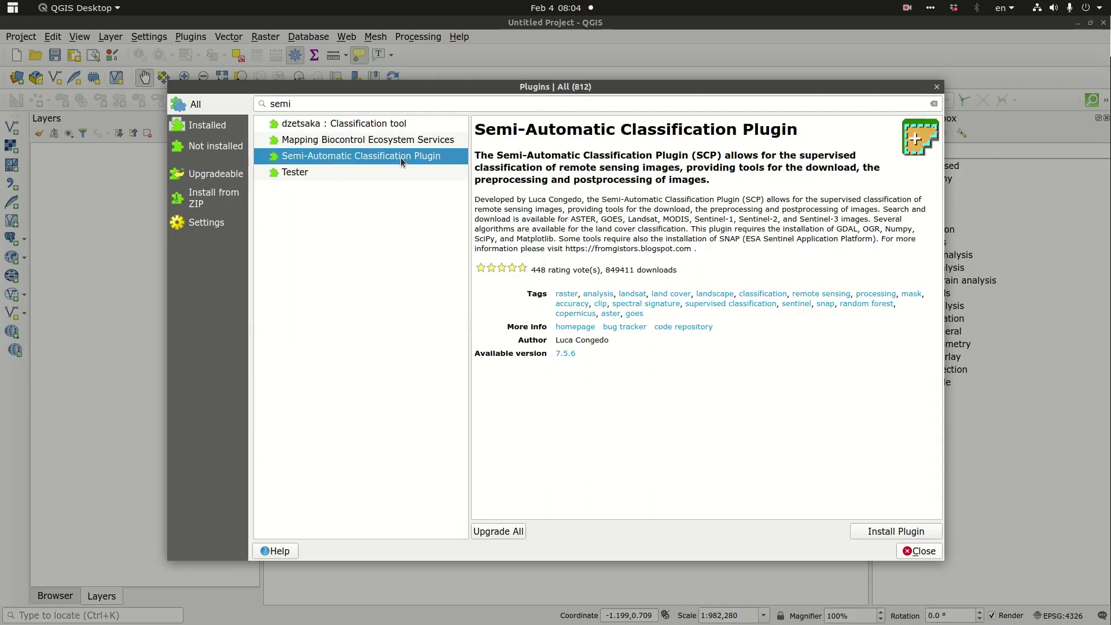
left_click(895, 533)
Close the plugin manager and SCP dock, then view Download products Landsat, ASTER/MODIS and Sentinel logins
left_click(914, 553)
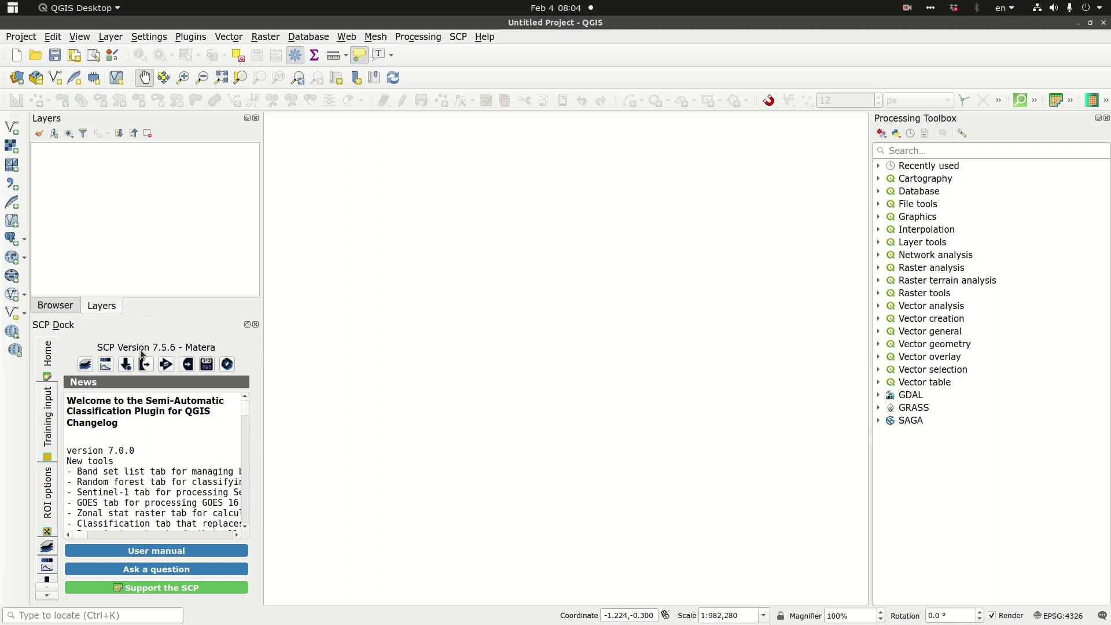
left_click(255, 325)
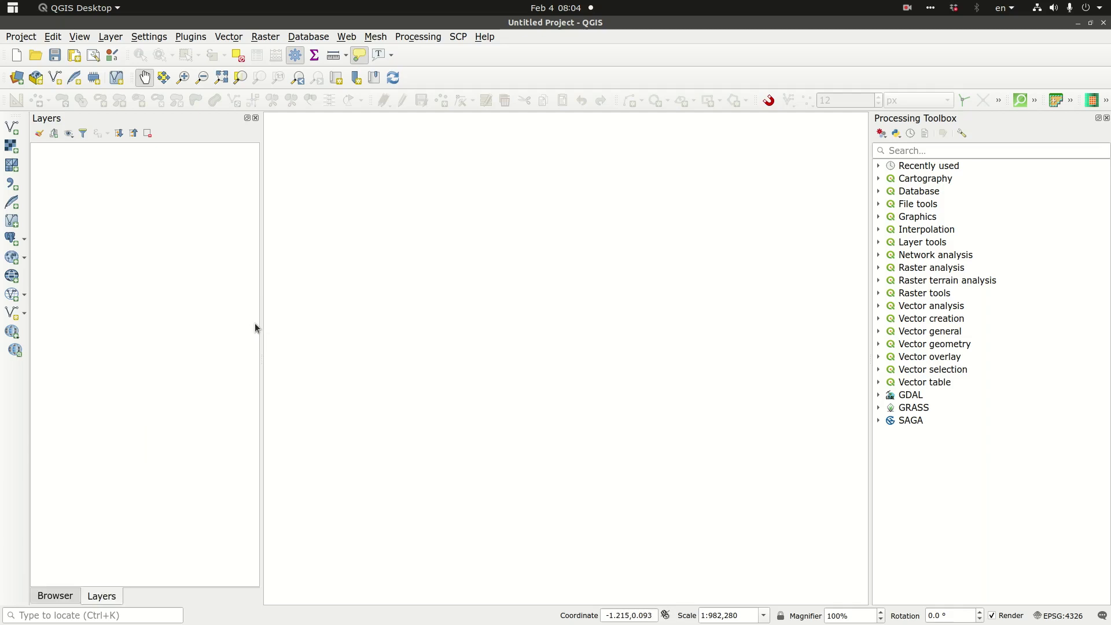
left_click(460, 37)
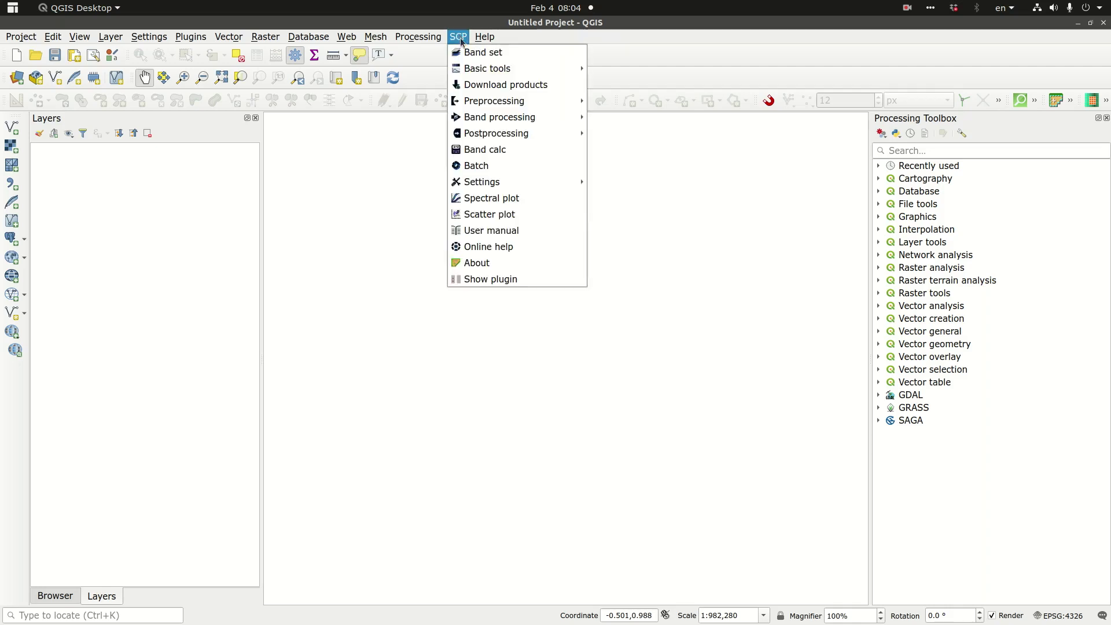
left_click(477, 88)
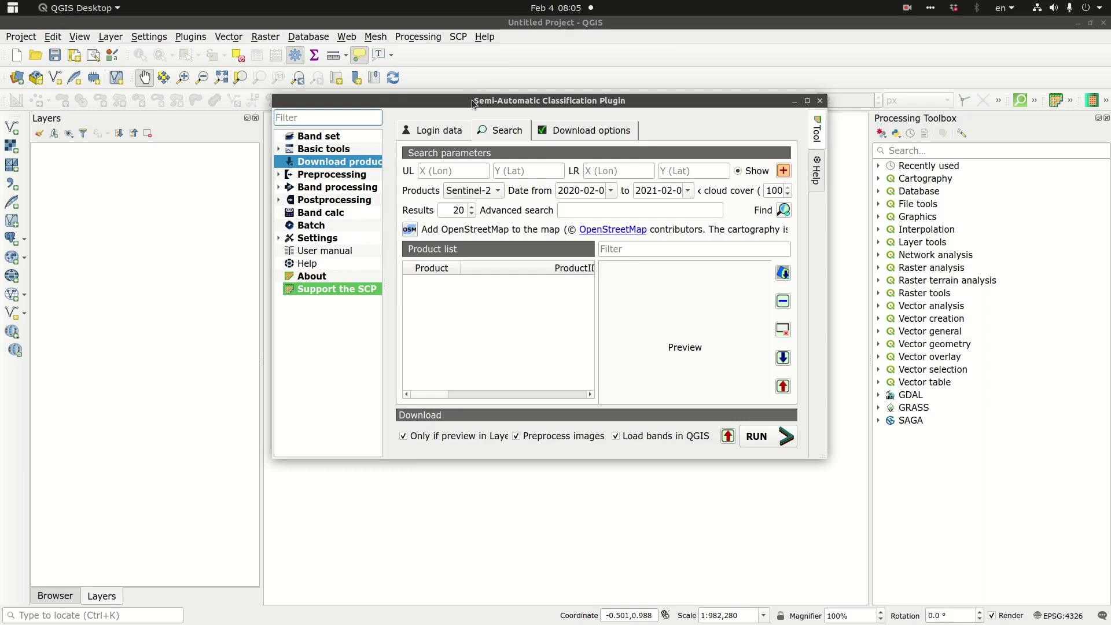
left_click(452, 130)
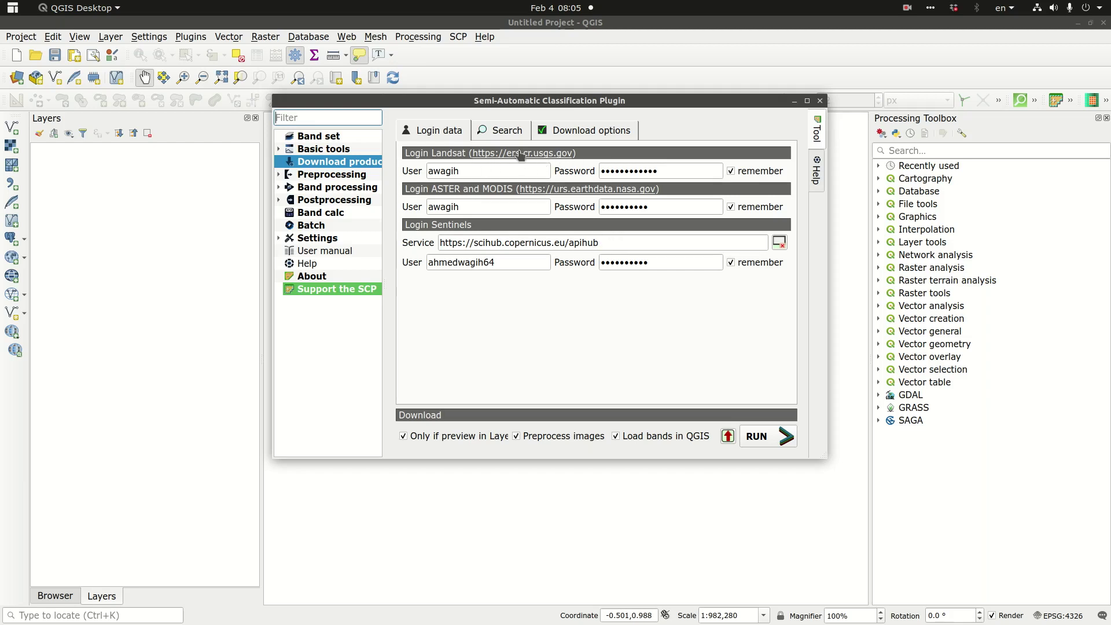
Check the USGS, Earthdata and Copernicus Open Access Hub sign-in pages in Firefox, then minimise it
key("alt+Tab")
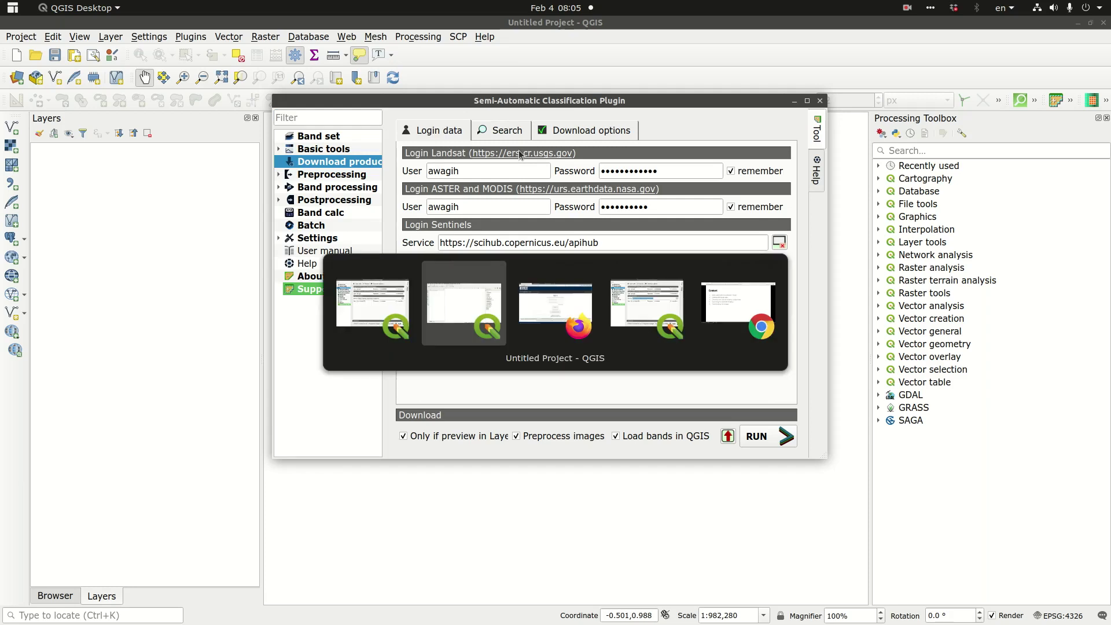
key("alt+Tab")
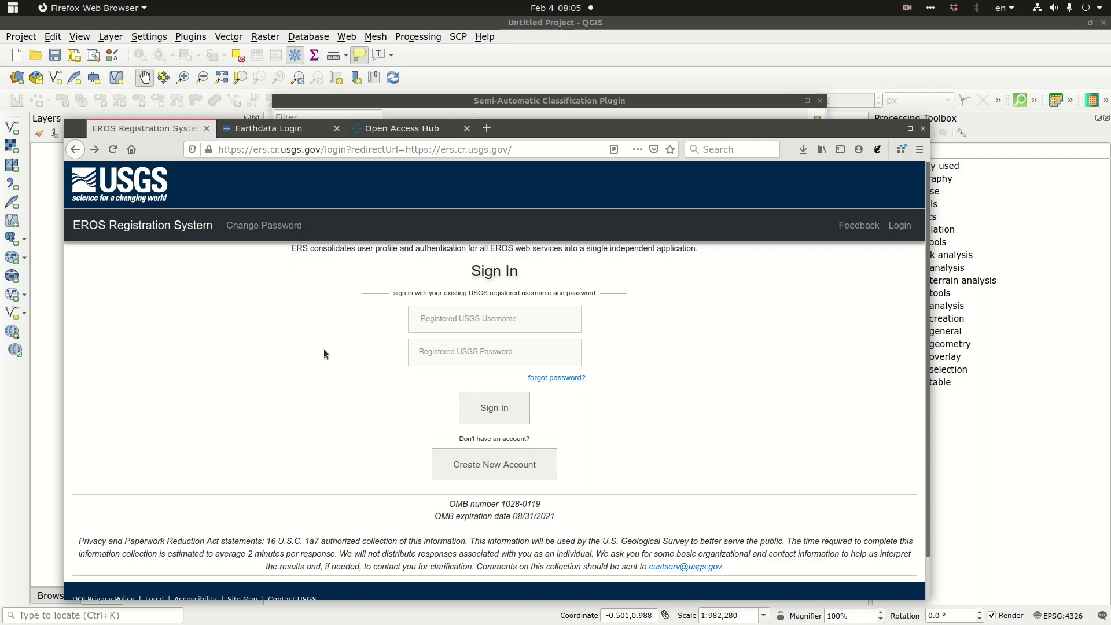
left_click(275, 128)
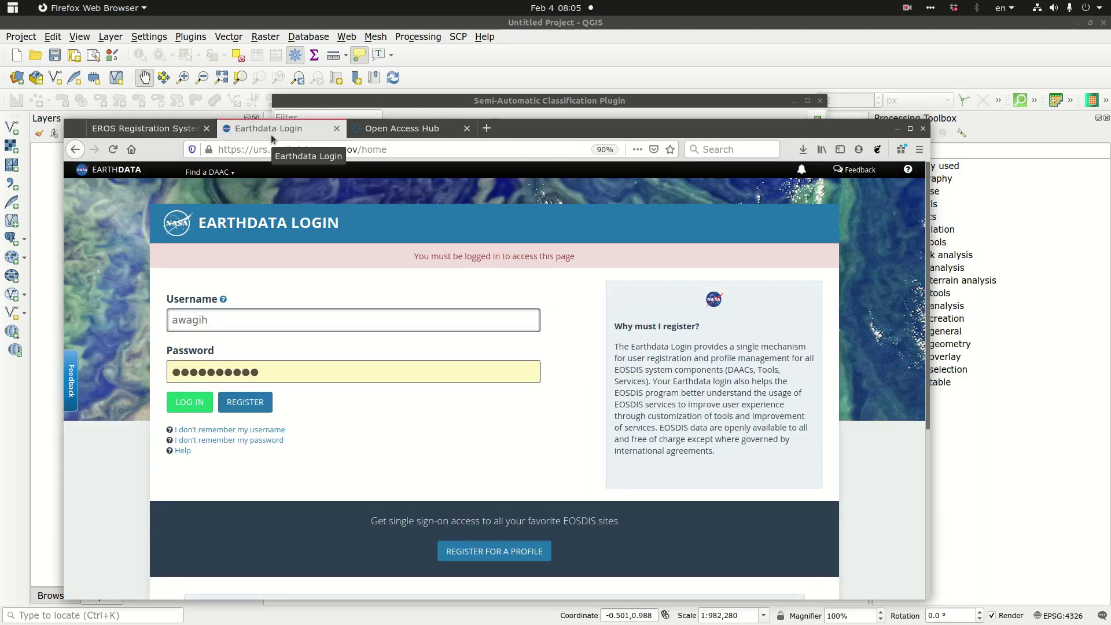
left_click(417, 133)
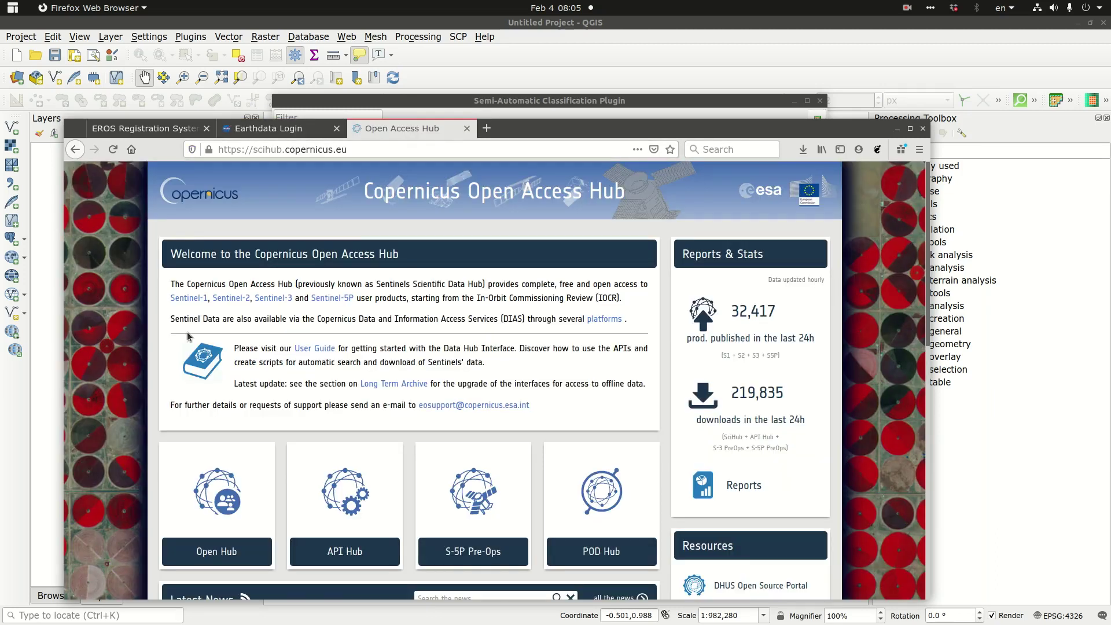
left_click(898, 129)
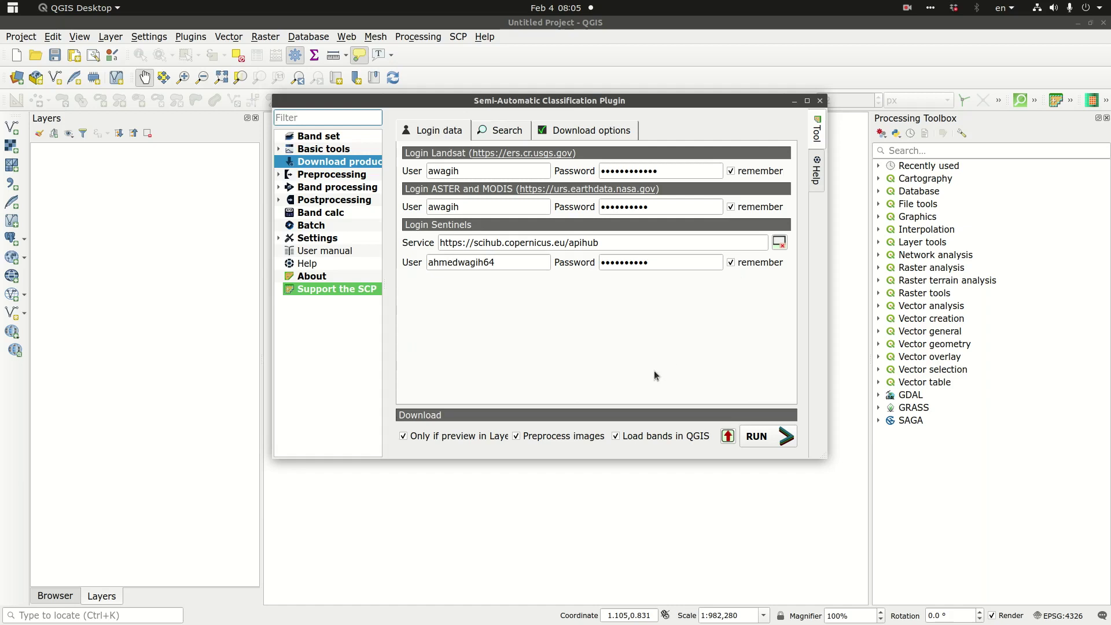
View the Search tab, close the download tool, and switch to the '1- Semi-Automatic Classification Plugin' slides
left_click(504, 131)
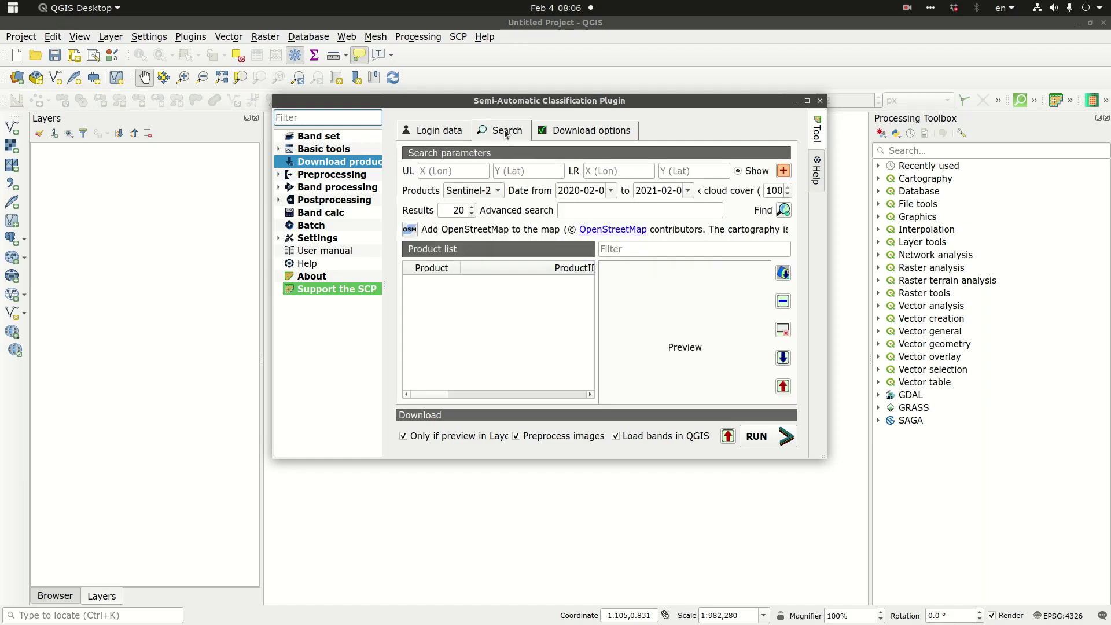
left_click(821, 102)
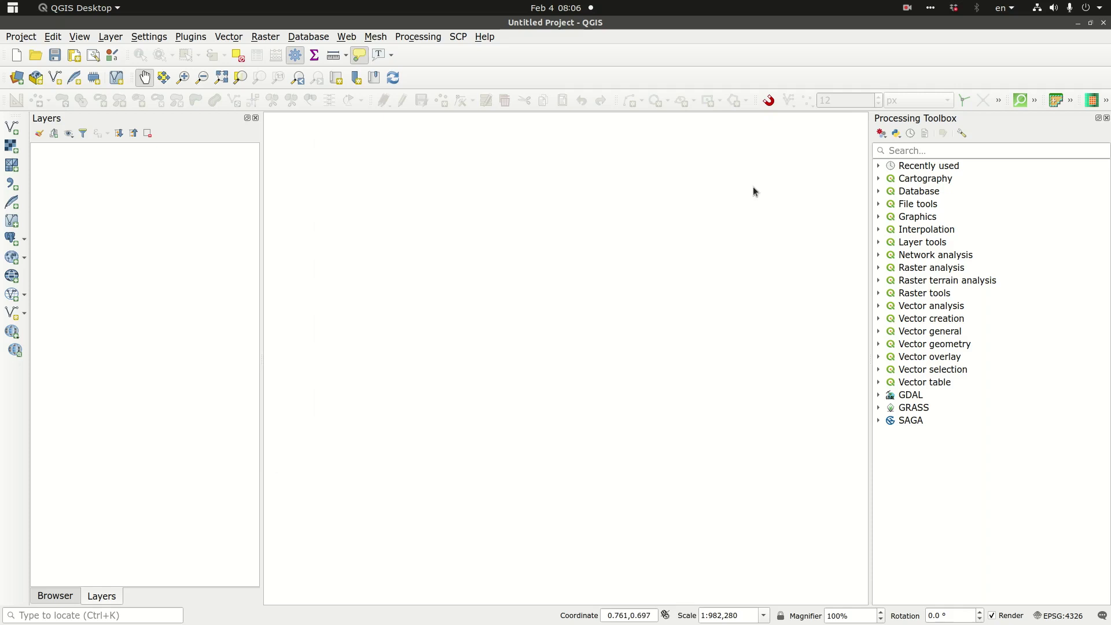
key("alt+Tab")
Advance past the installation slide to '2- Defining the study area', then return to QGIS
key("Right")
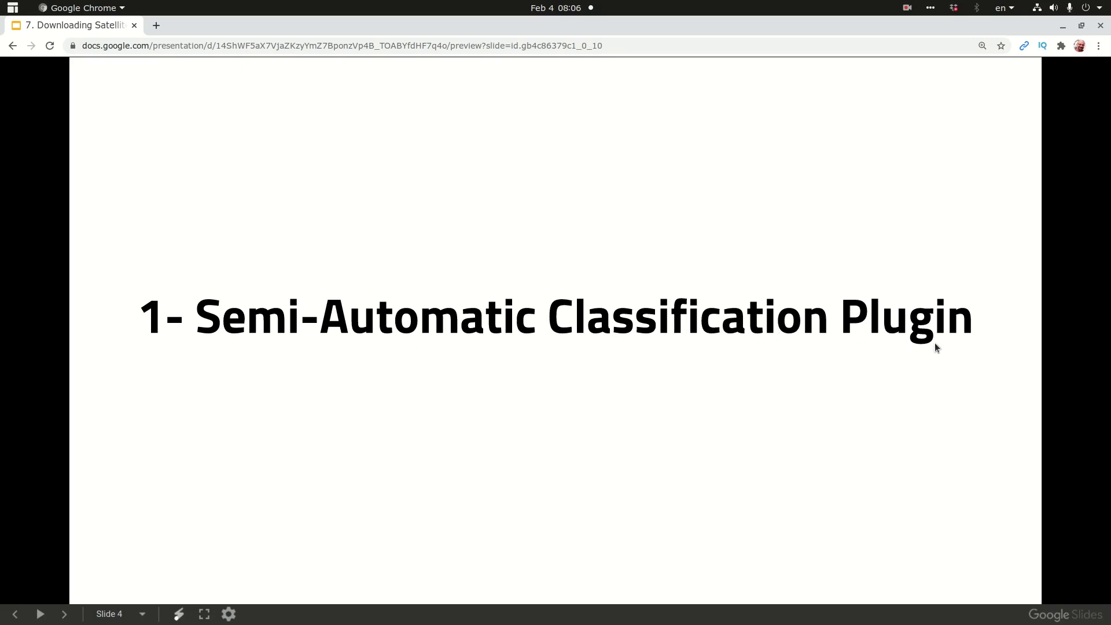
key("Right")
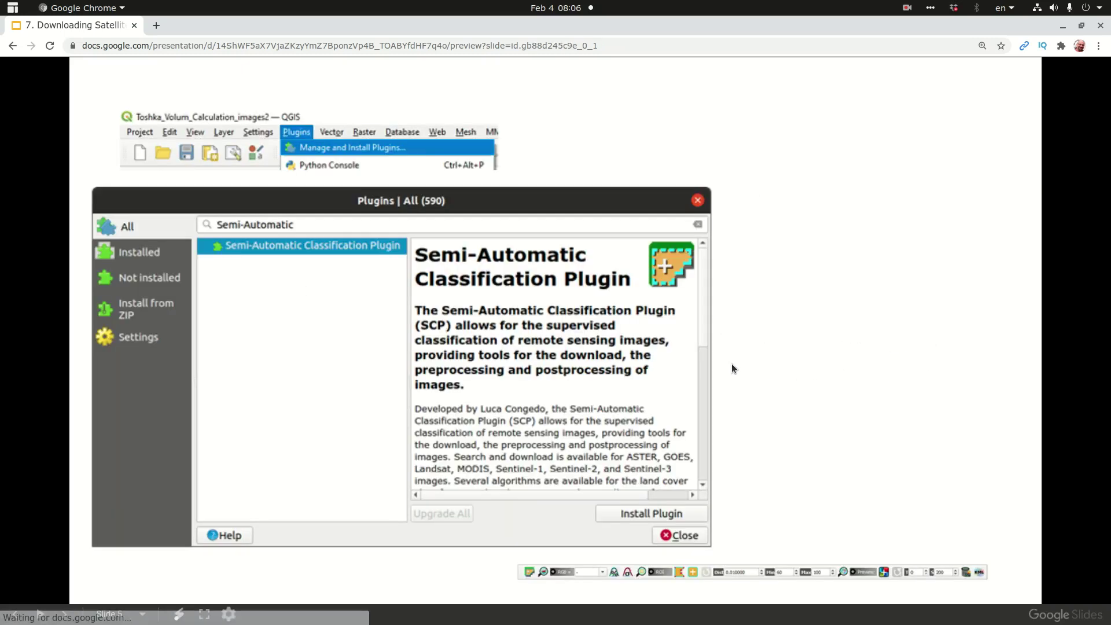
key("Right")
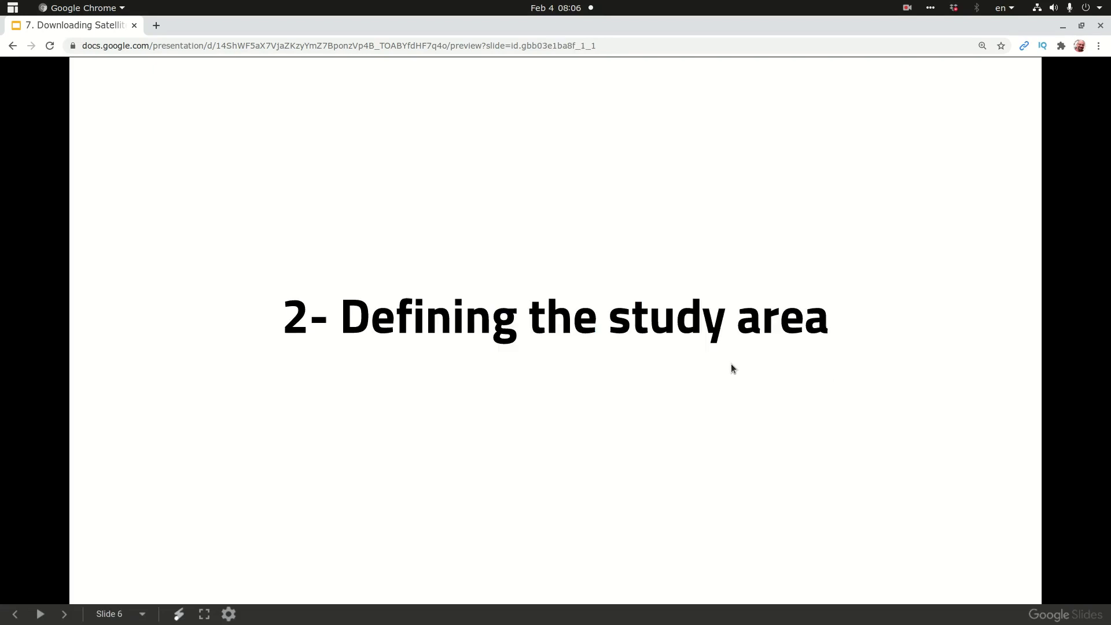
key("alt+Tab")
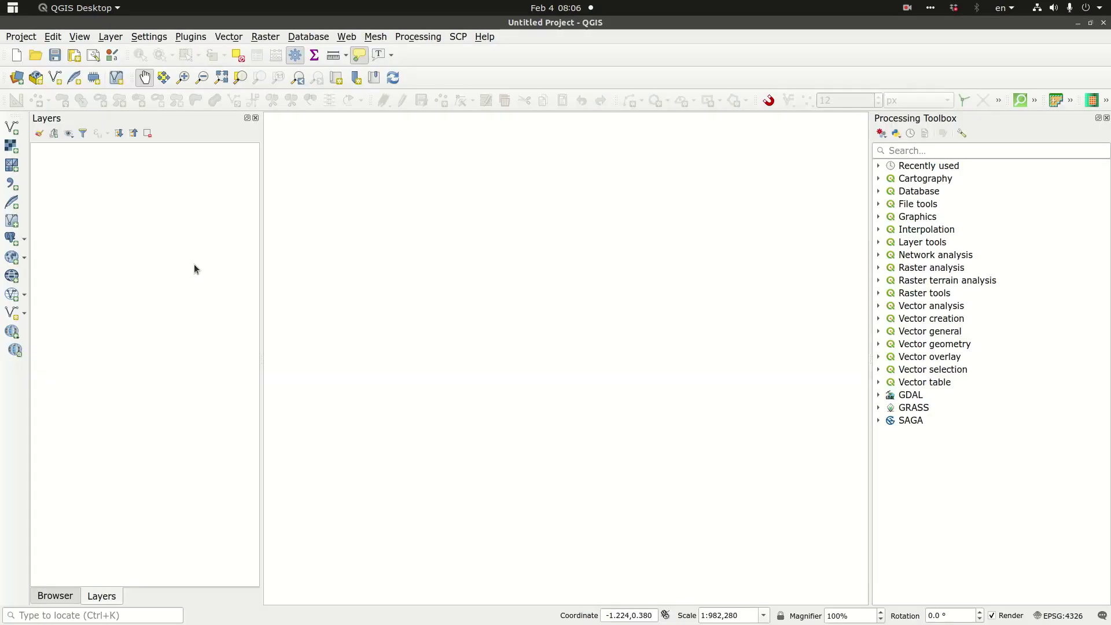
Add the OpenStreetMap basemap to the map from the Browser panel
left_click(56, 595)
scroll(101, 503, "down", 3)
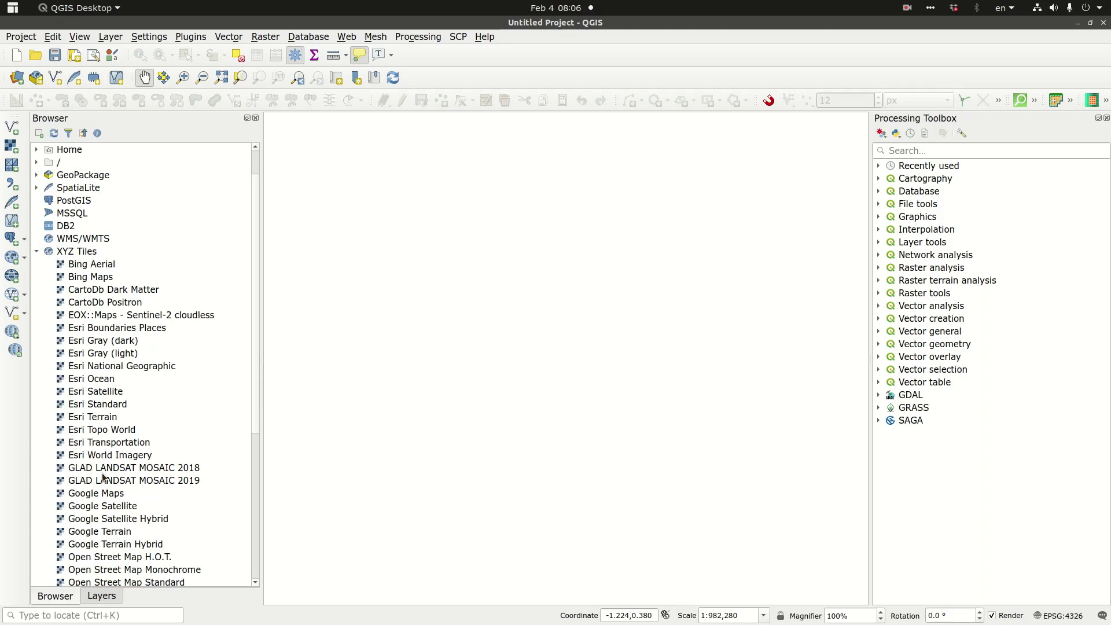
left_click_drag(110, 556, 469, 550)
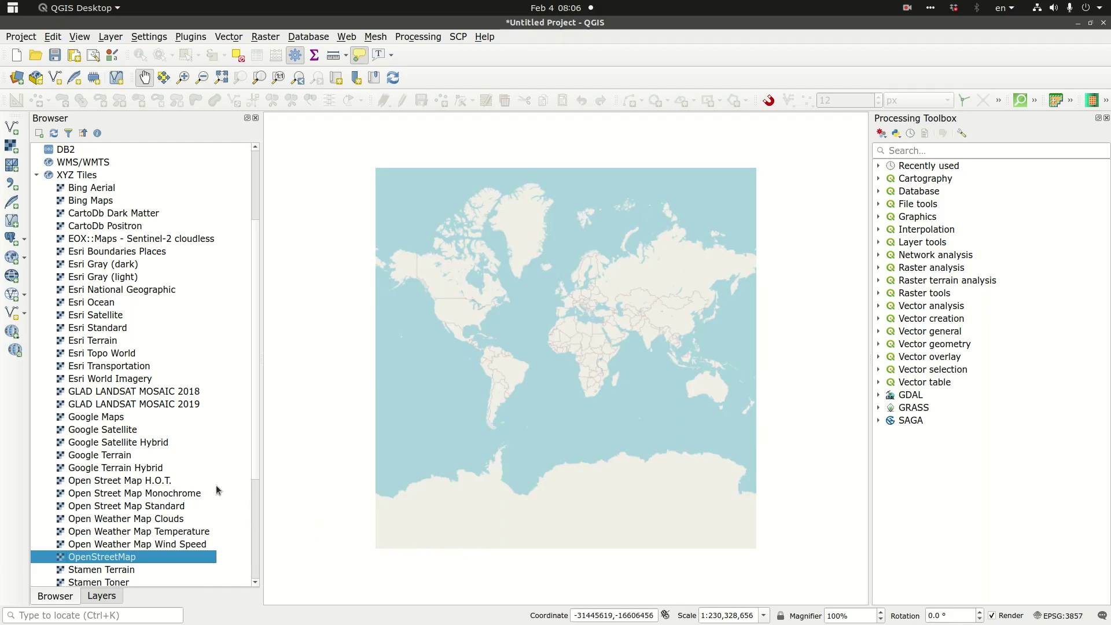
scroll(196, 489, "up", 3)
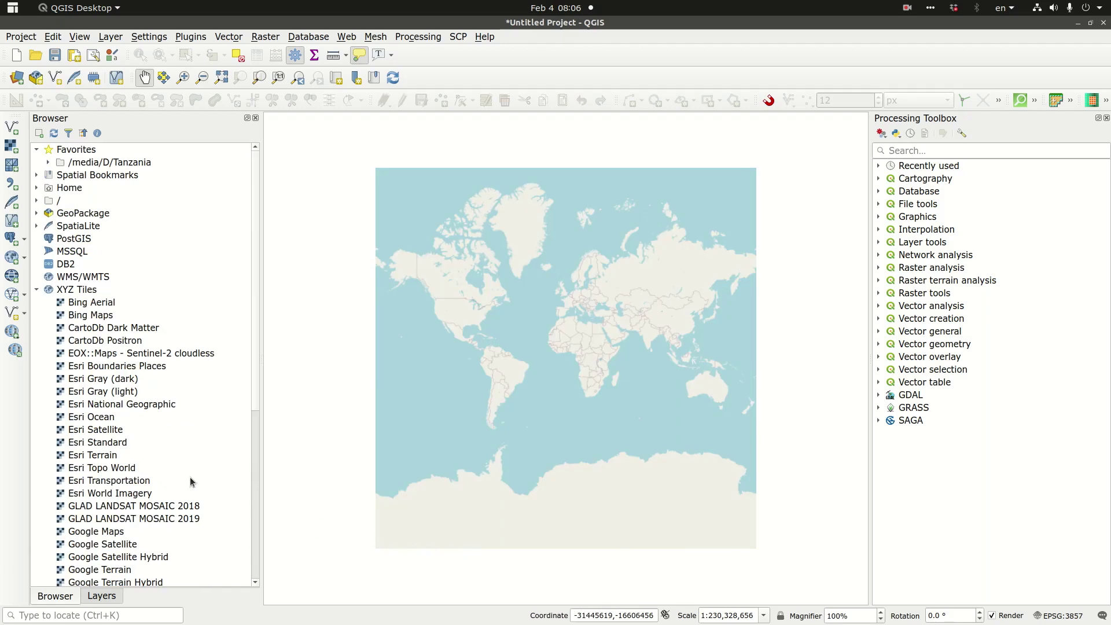
Zoom the map to the Toshka Lakes bookmark from Spatial Bookmarks > User Bookmarks > Egypt
left_click(36, 174)
left_click(46, 188)
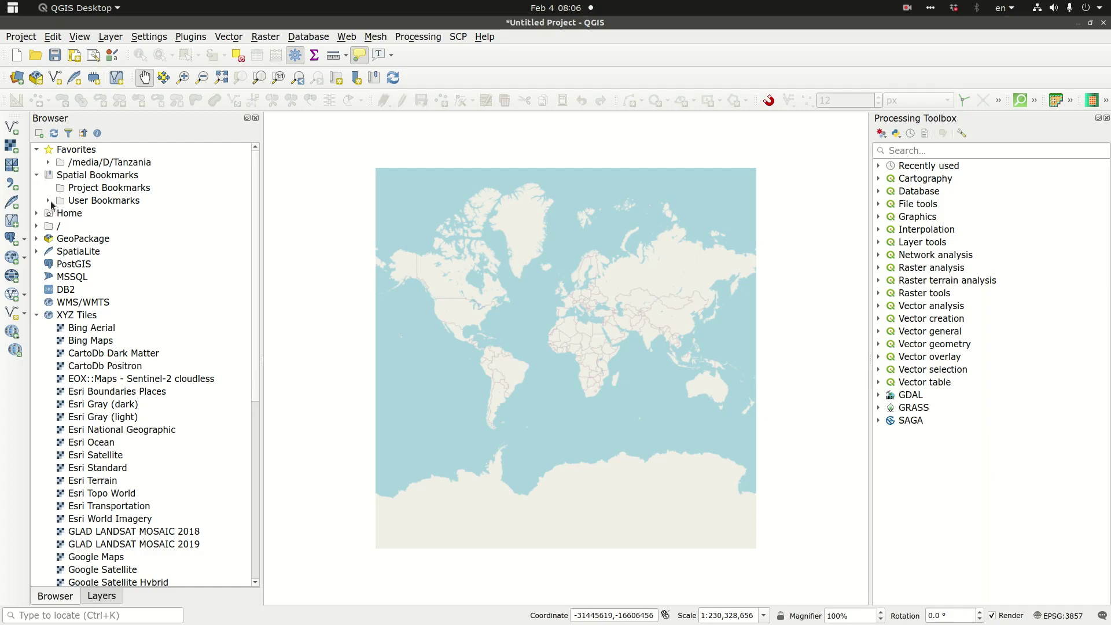
left_click(48, 201)
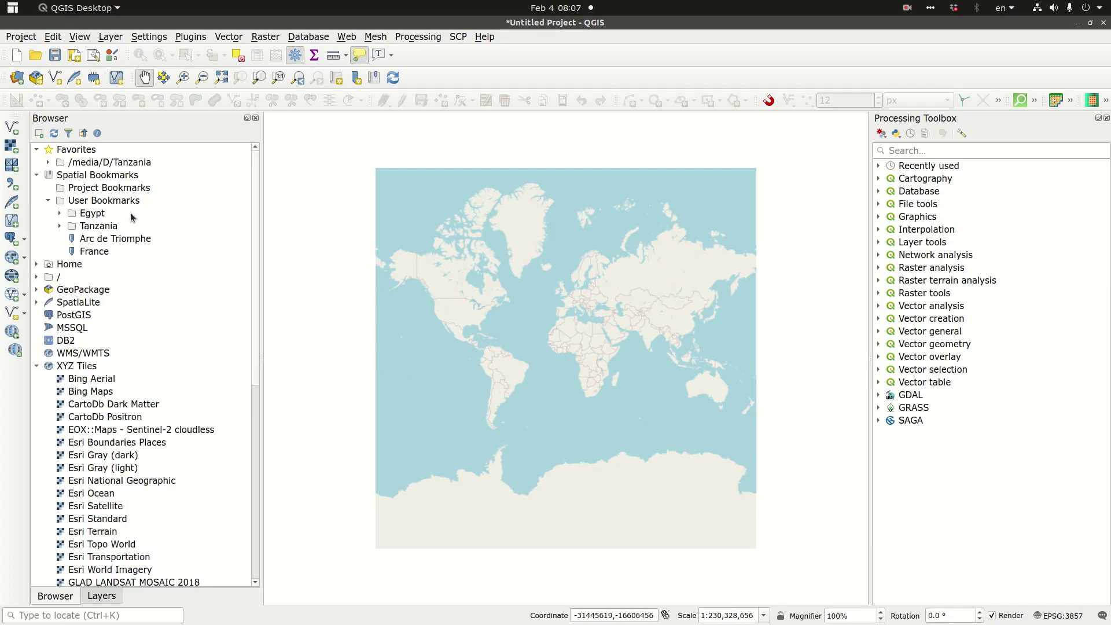
left_click(60, 213)
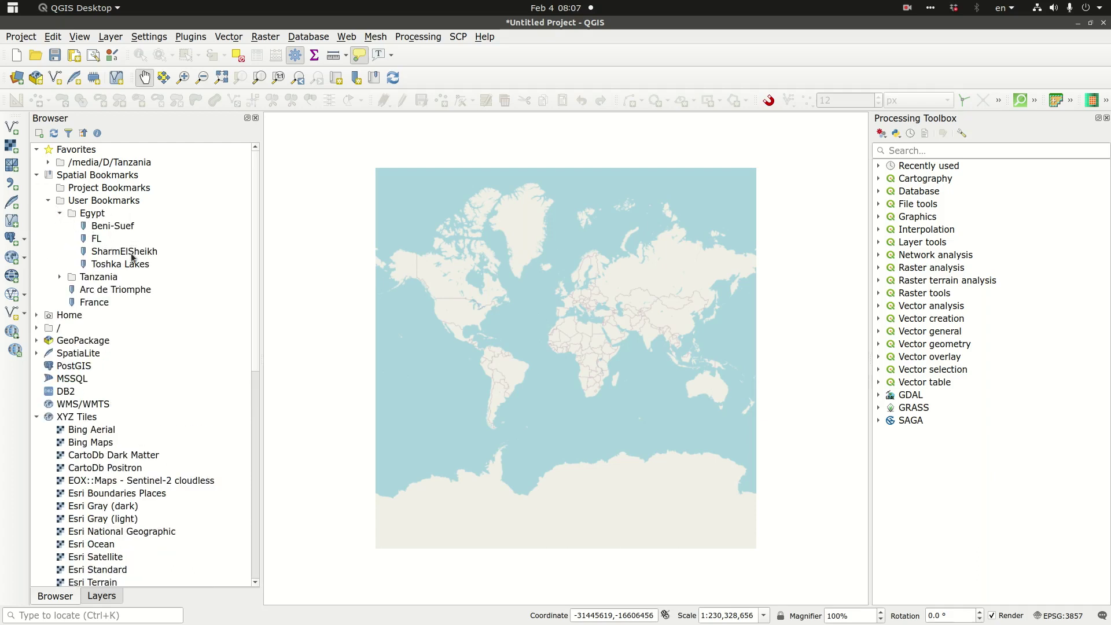
left_click_drag(124, 267, 482, 310)
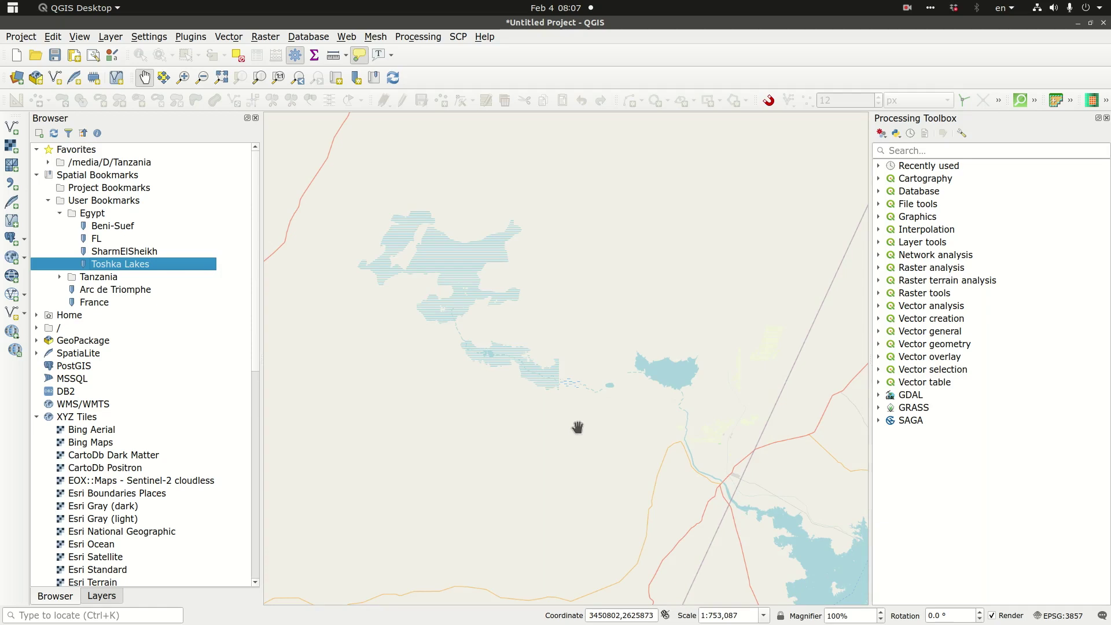
scroll(577, 427, "down", 3)
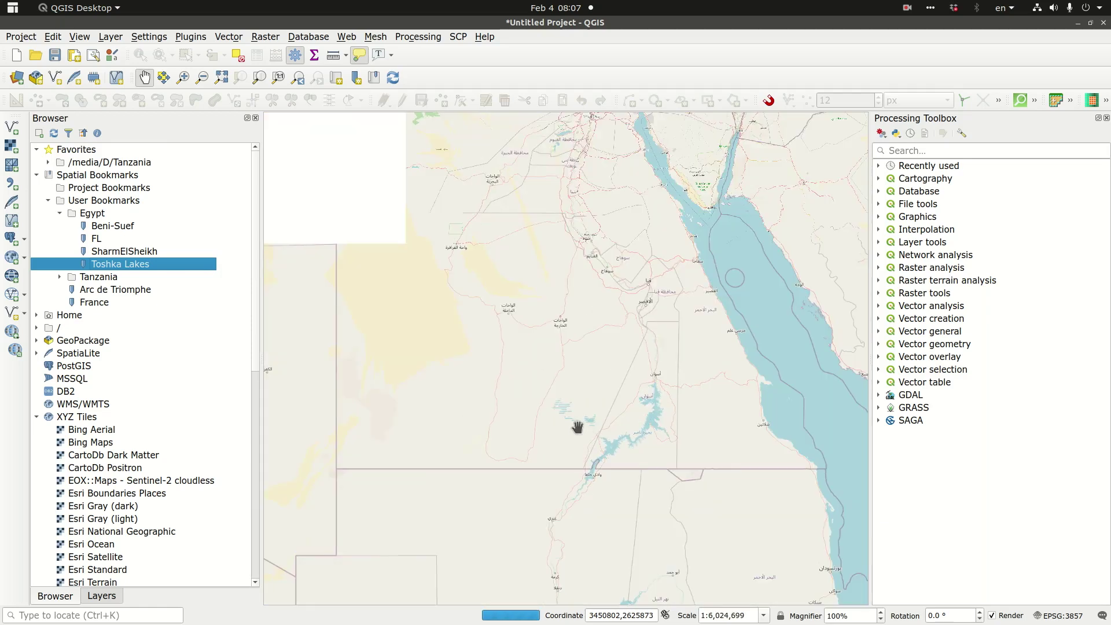
scroll(577, 427, "down", 1)
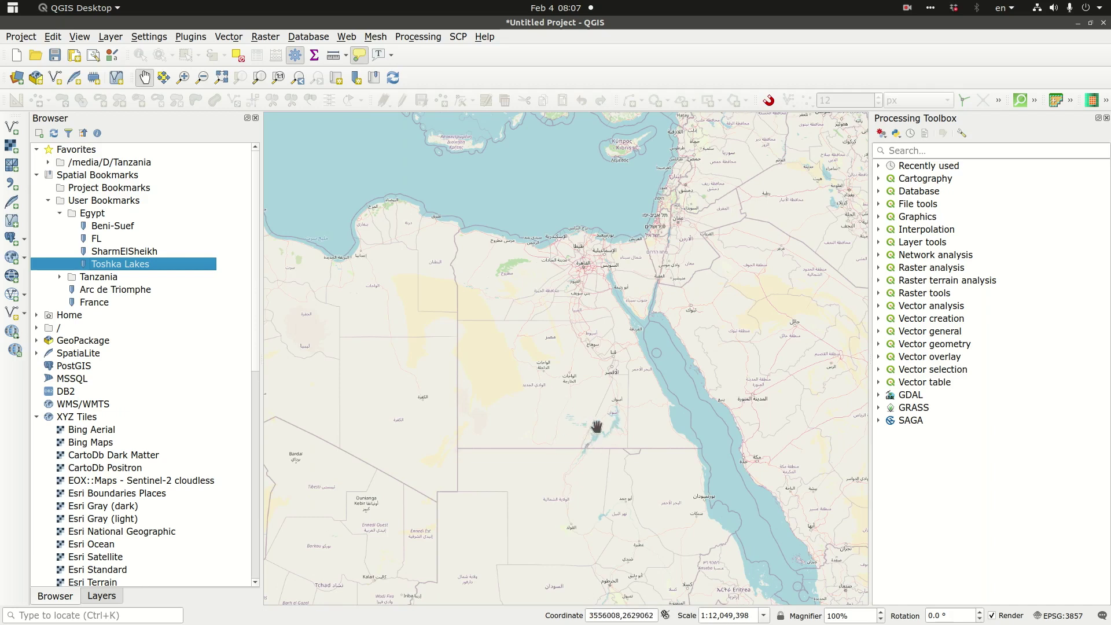
scroll(576, 424, "up", 2)
scroll(577, 424, "up", 2)
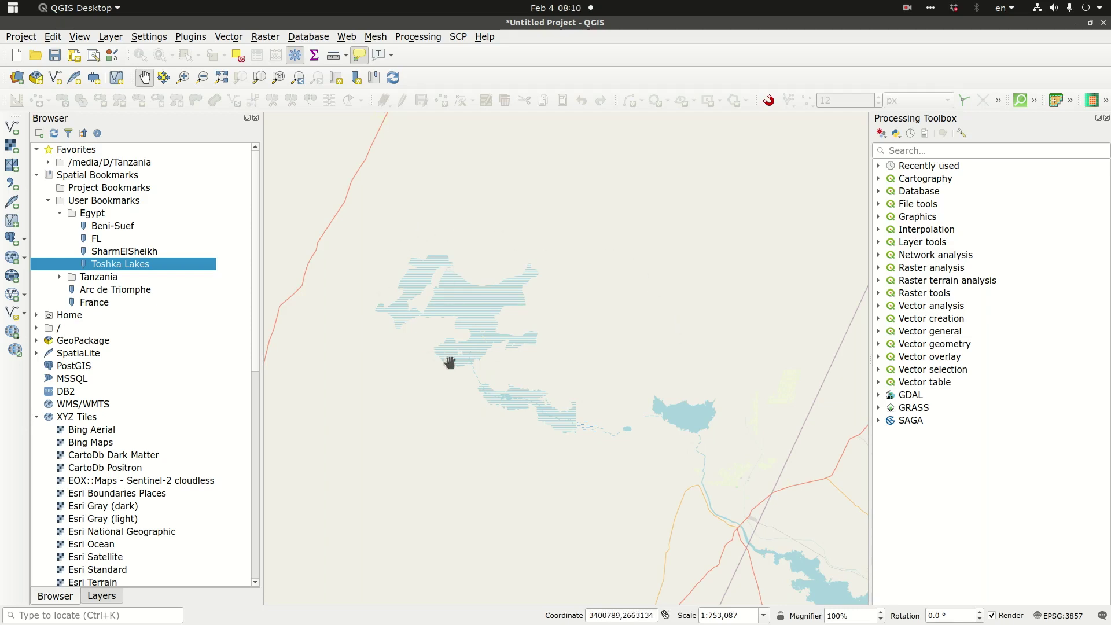
Open SCP > Download products to reach the Sentinel-2 product search
left_click(459, 36)
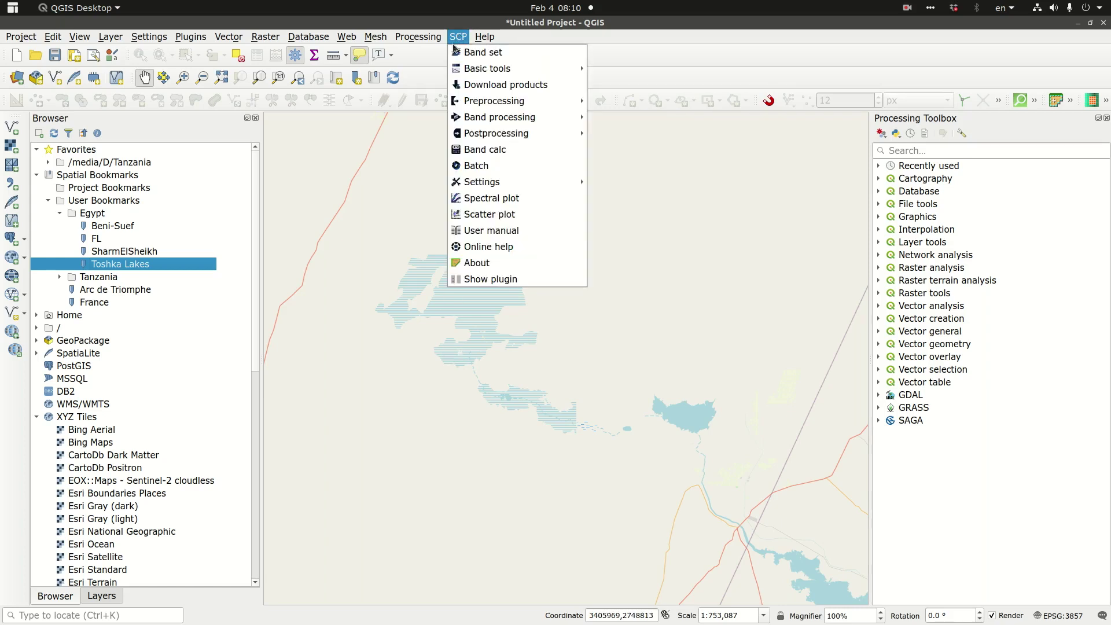
left_click(467, 85)
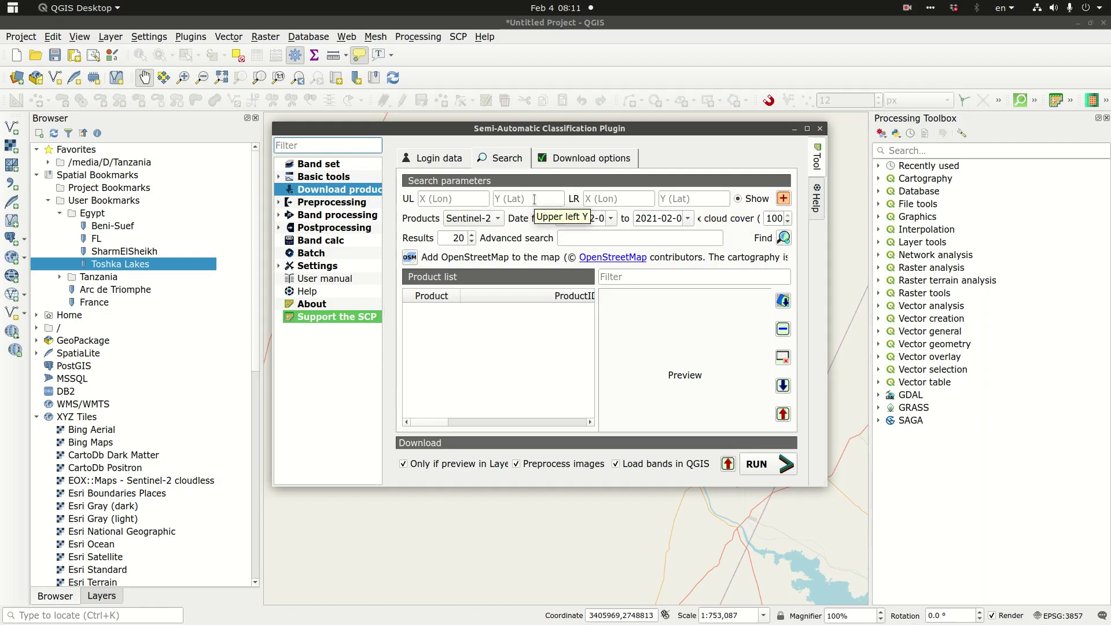
Mark a rectangle over the full Toshka Lakes view as the search area, filling the corner coordinates
left_click(783, 198)
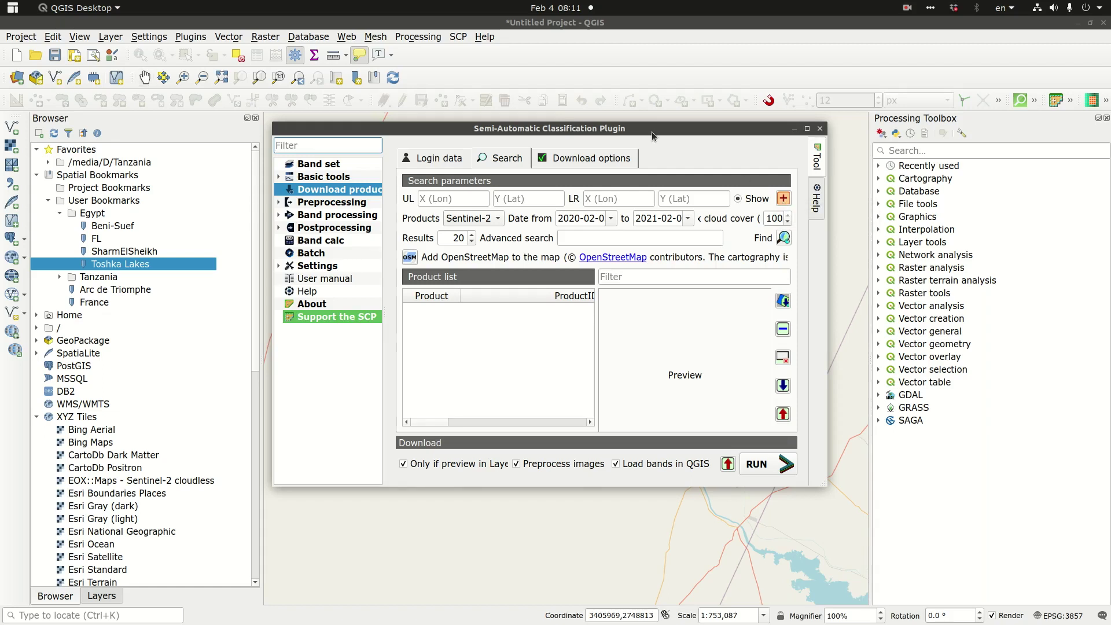
left_click_drag(638, 128, 880, 585)
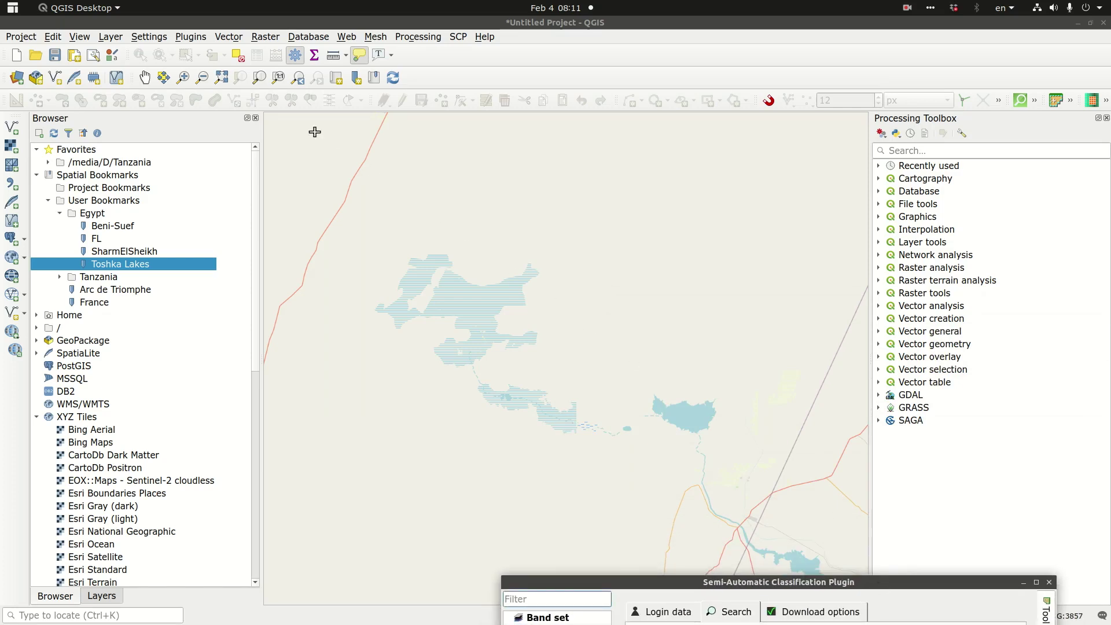
left_click(270, 118)
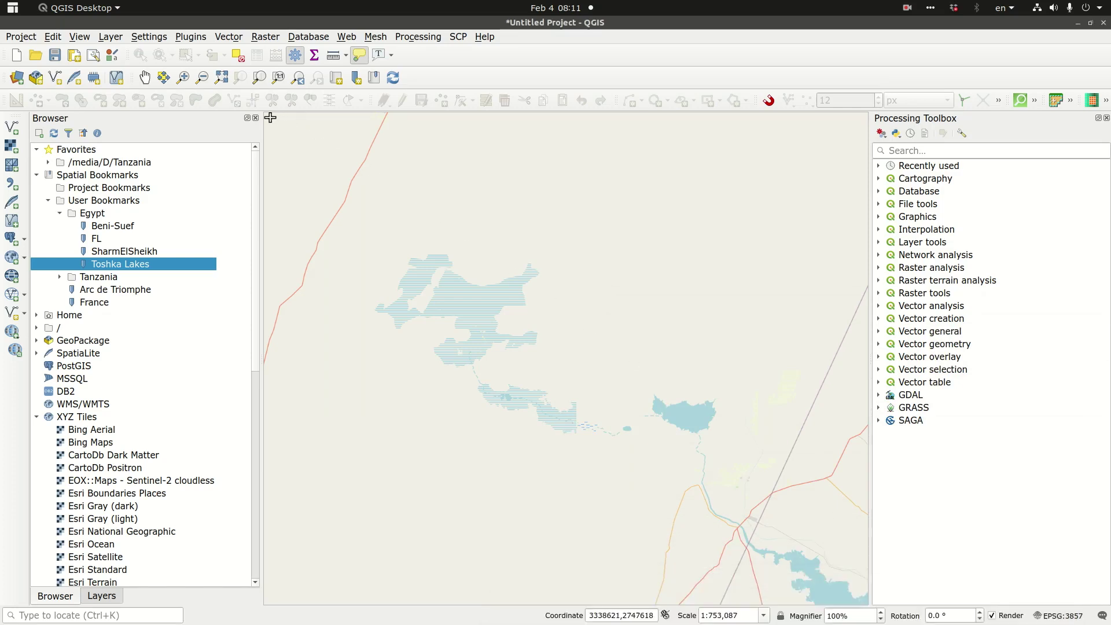
left_click(858, 598)
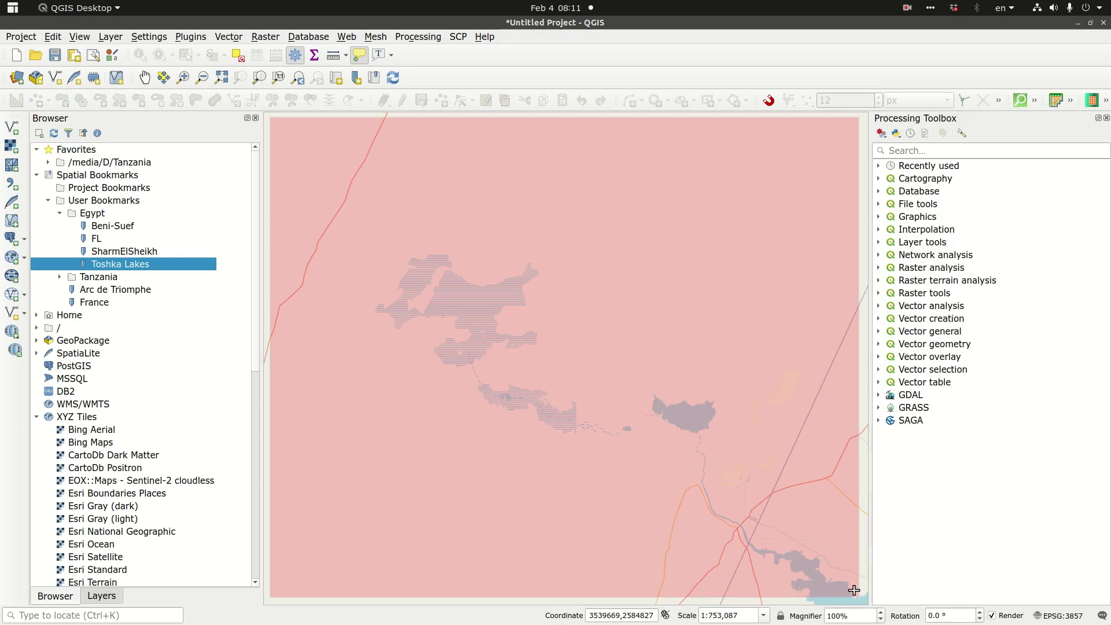
key("alt+Tab")
left_click_drag(886, 582, 642, 151)
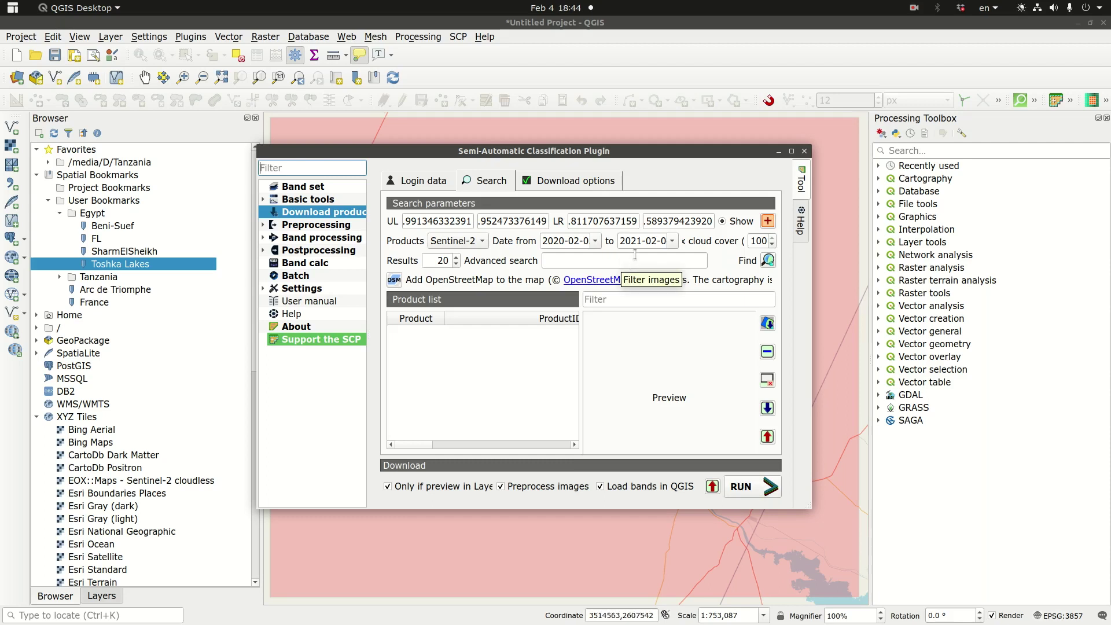
Advance the slides to slide 7, '3- Choosing the type of imagery to download', then return to the search
key("alt+Tab")
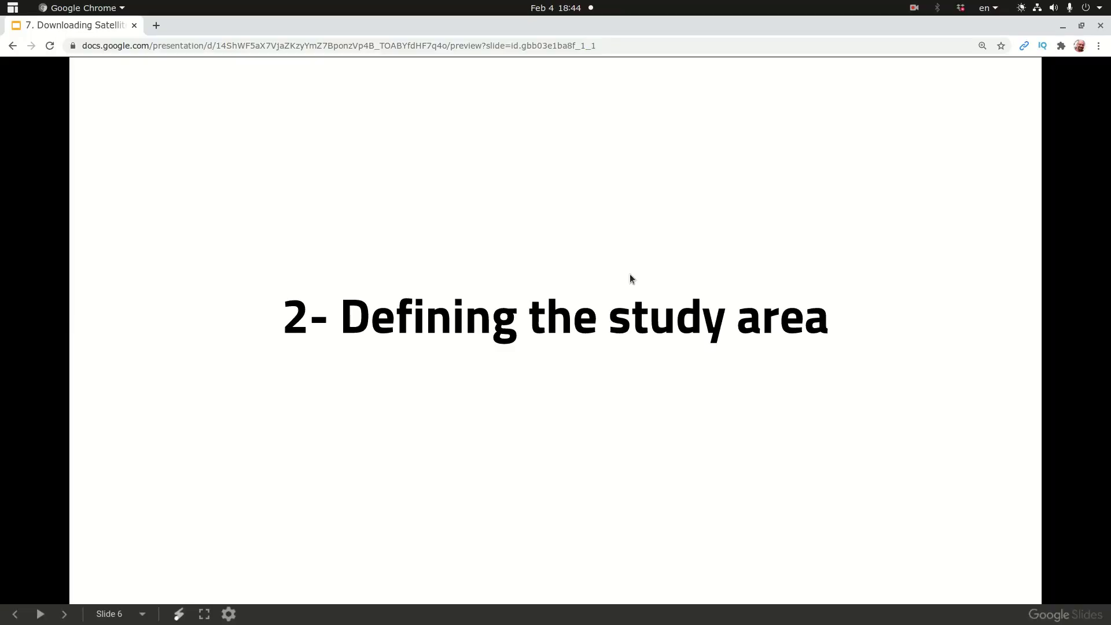
key("Right")
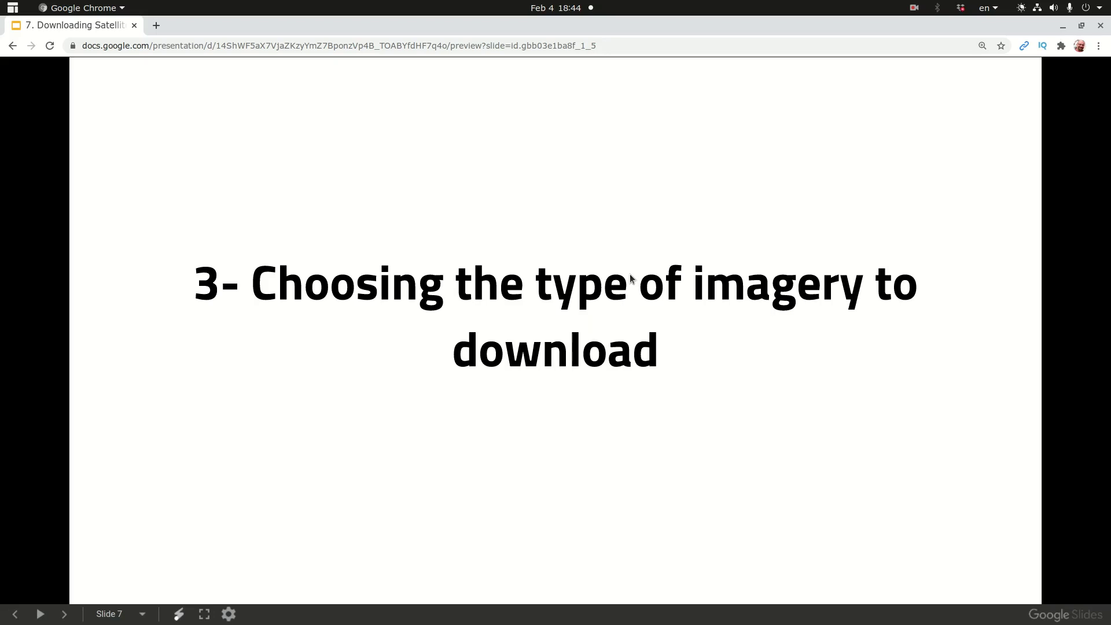
key("alt+Tab")
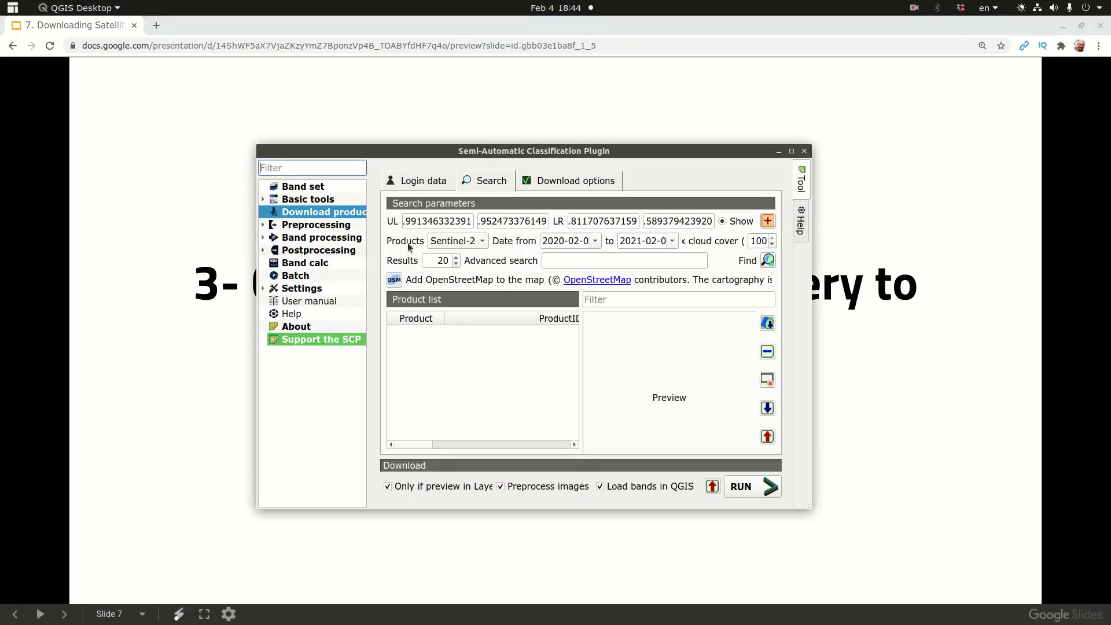
left_click(484, 241)
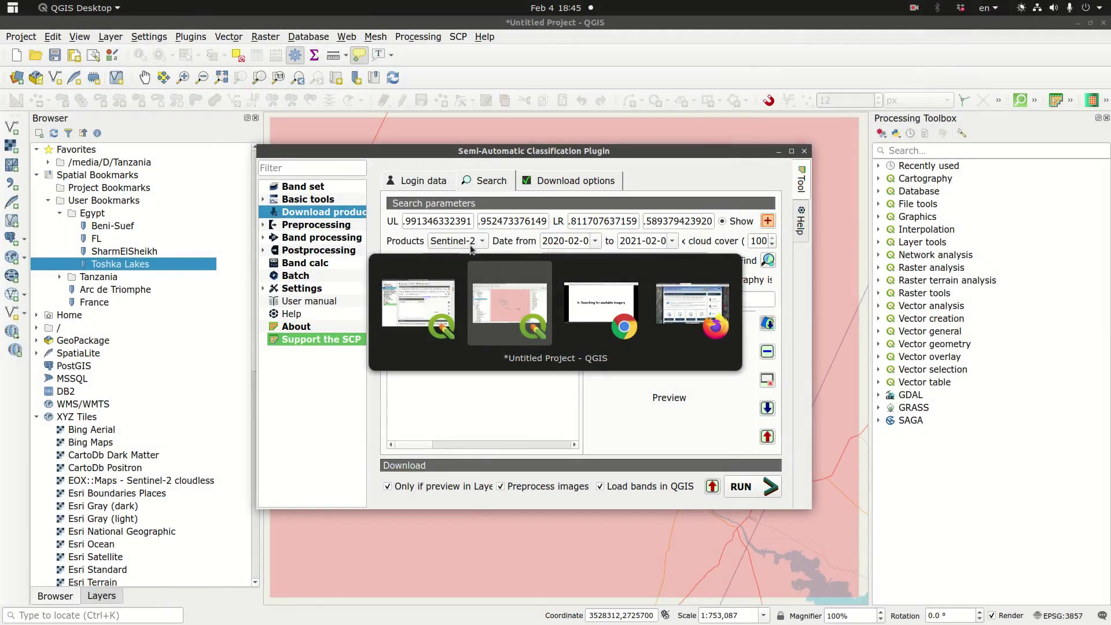
Switch from the Sentinel-2 web page to the slides, showing slide 8 '4- Searching for available imagery'
key("alt+Tab")
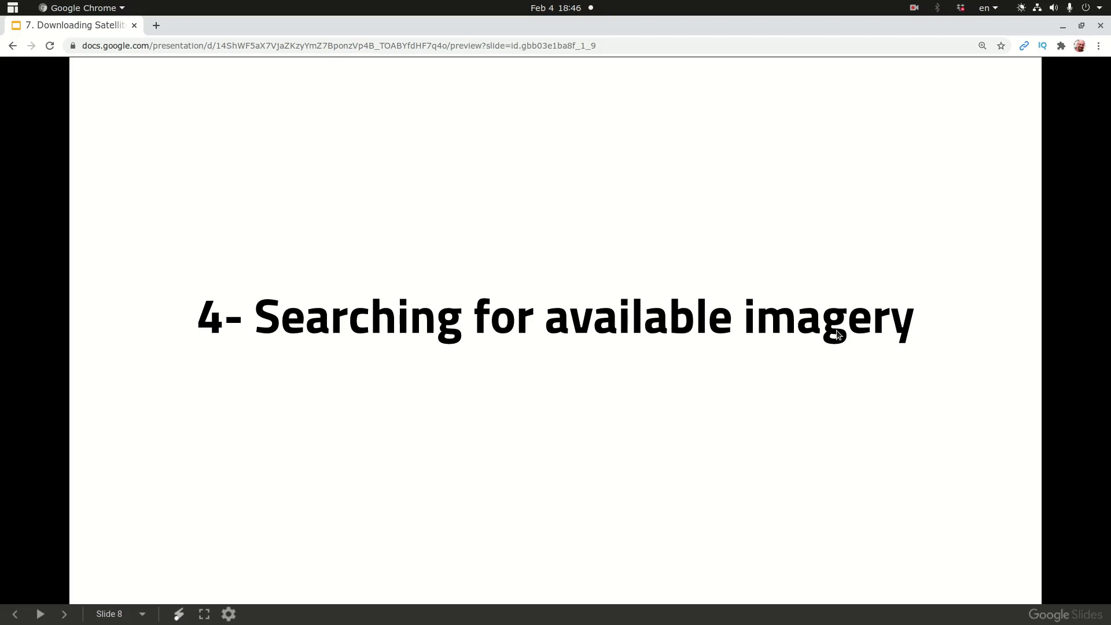
Return from the slides to QGIS with the SCP Sentinel-2 search dialog in front
key("alt+Tab")
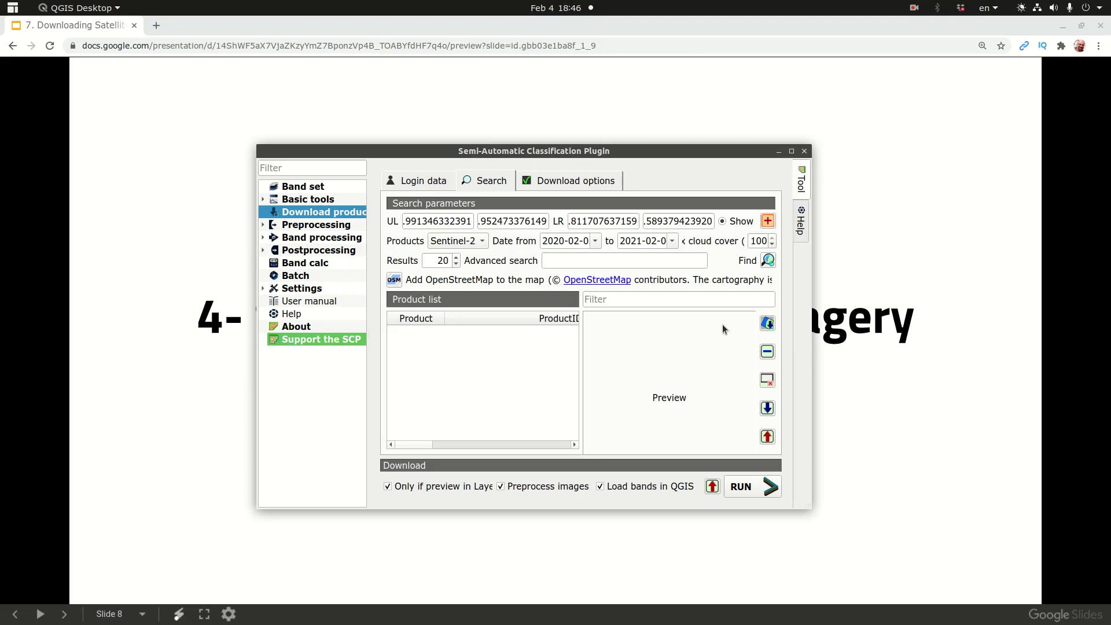
key("alt+Tab")
key("alt+Tab")
key("alt+Tab")
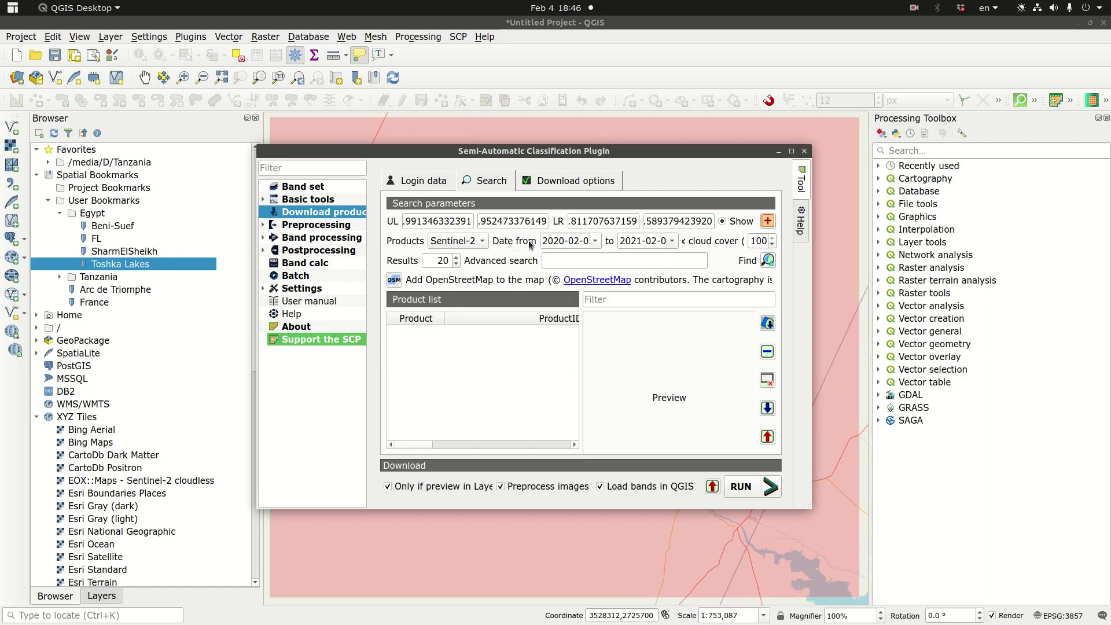
Set the search period to January–February 2021 and the maximum cloud cover to 10
left_click(595, 241)
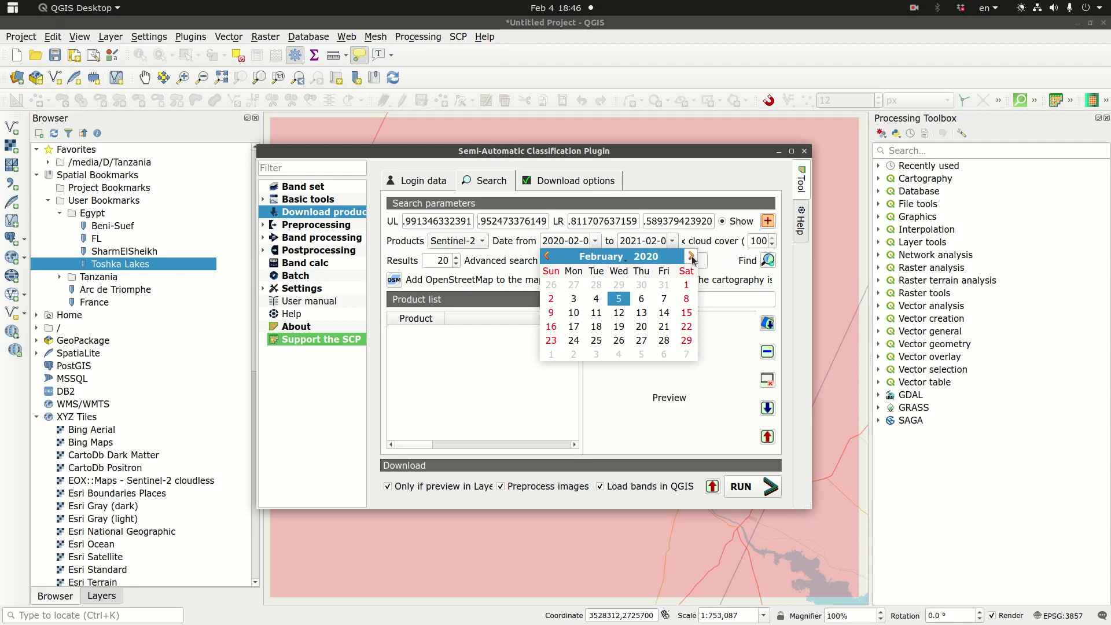
left_click(659, 260)
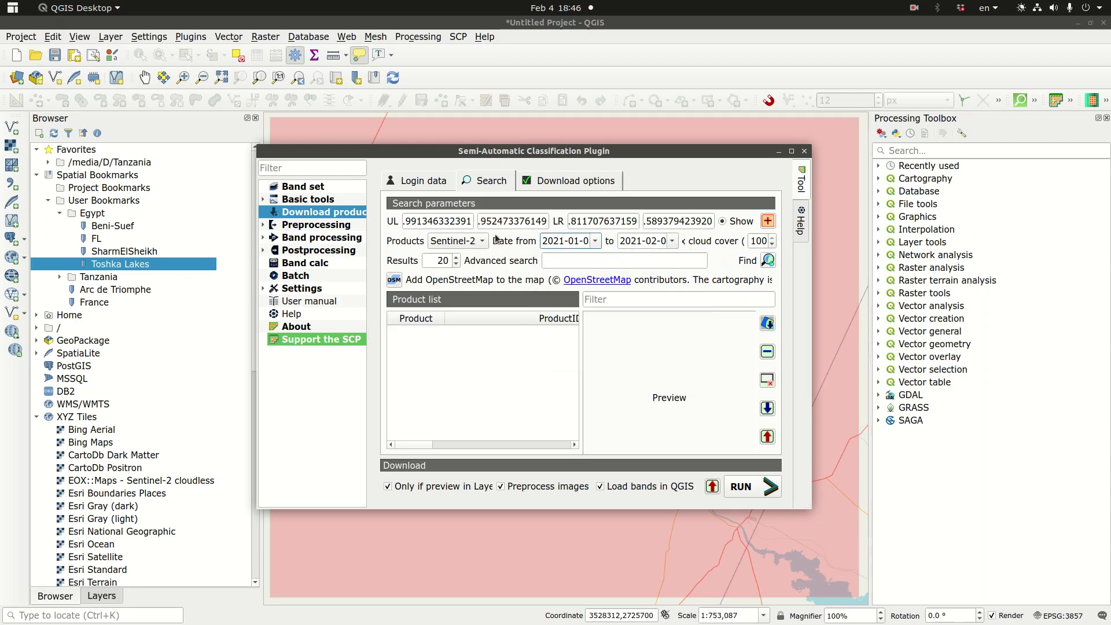
left_click(581, 238)
left_click(672, 241)
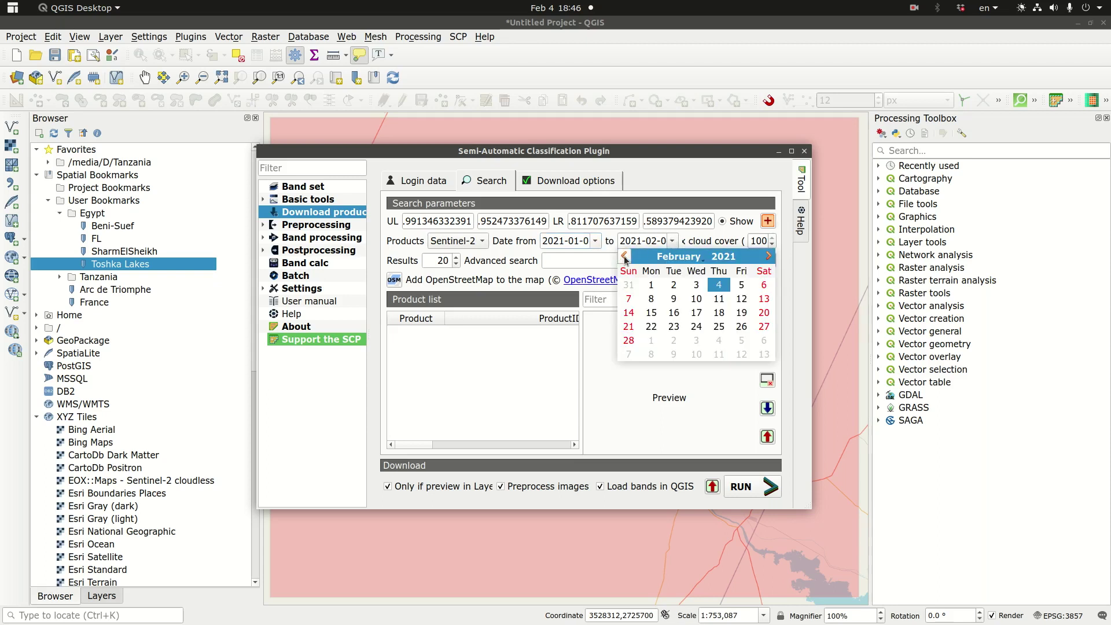
left_click(651, 284)
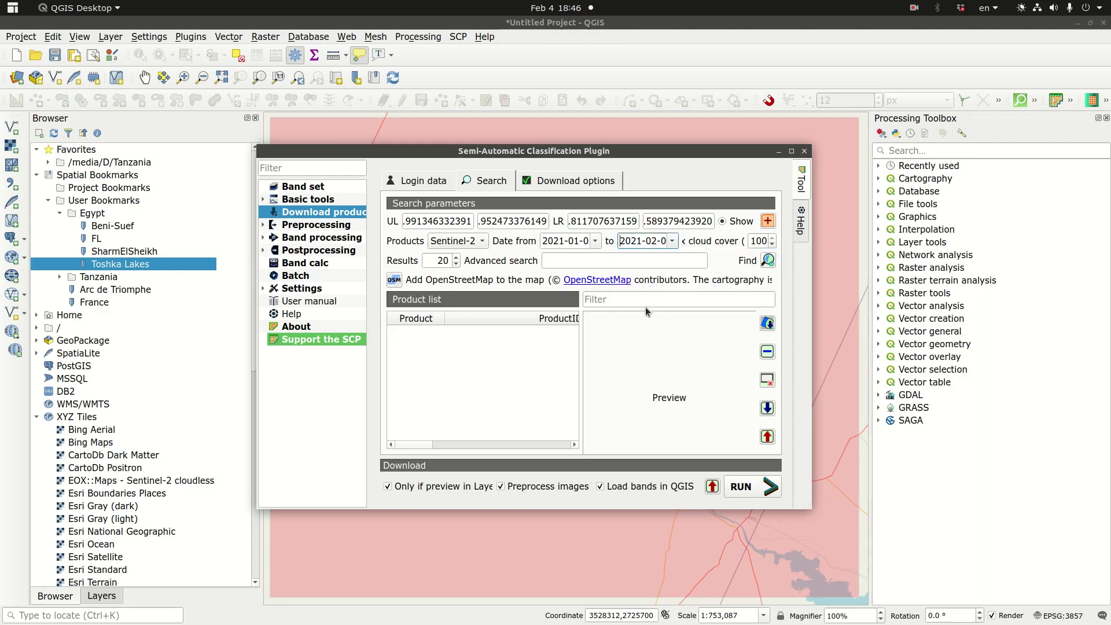
left_click(762, 239)
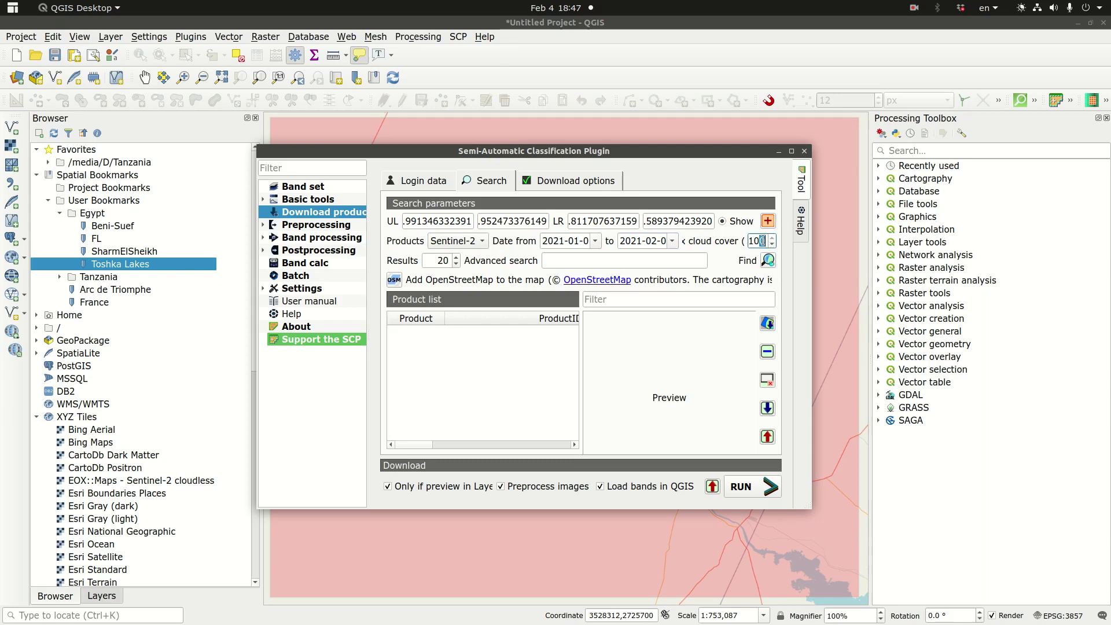
key("BackSpace")
Run the Sentinel-2 search and preview the resulting 30 January 2021 L2A and L1C tiles
left_click(768, 260)
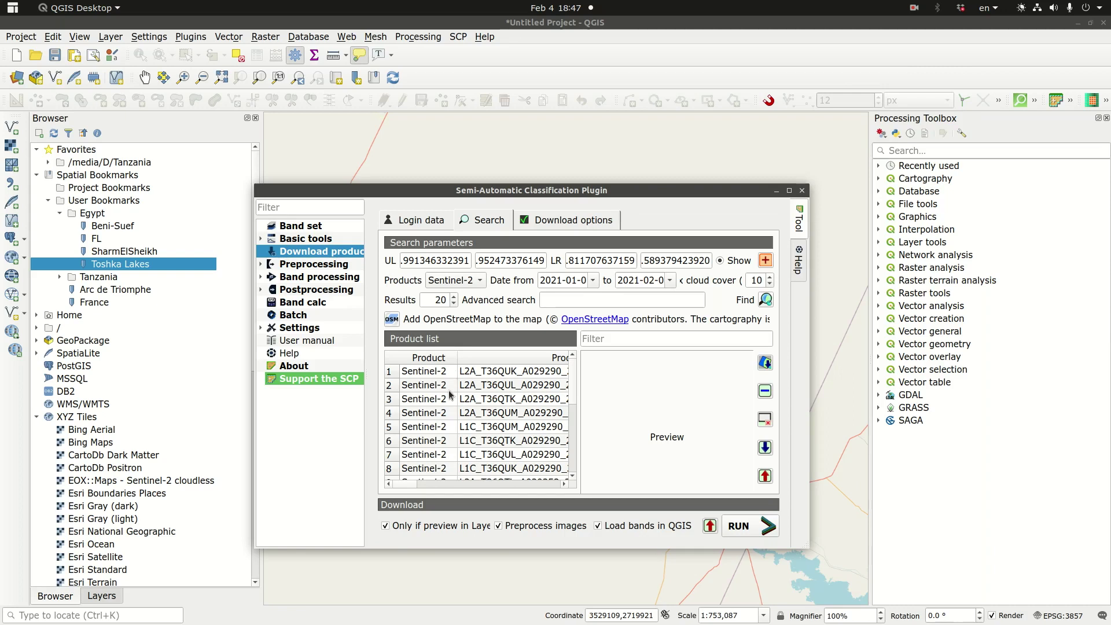
left_click(436, 373)
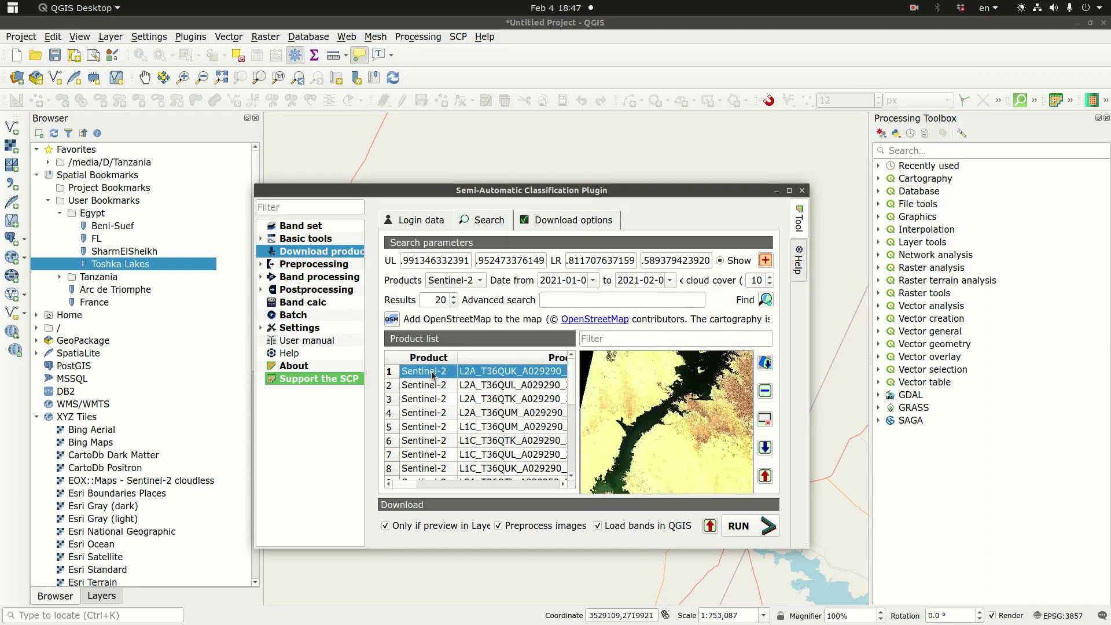
left_click(436, 386)
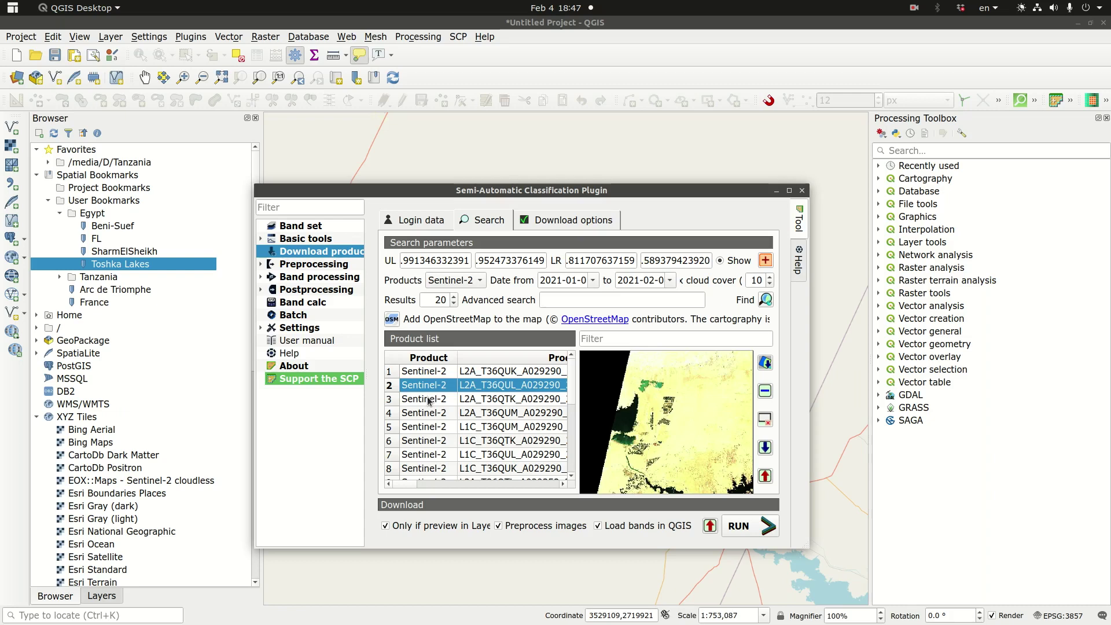
left_click(428, 399)
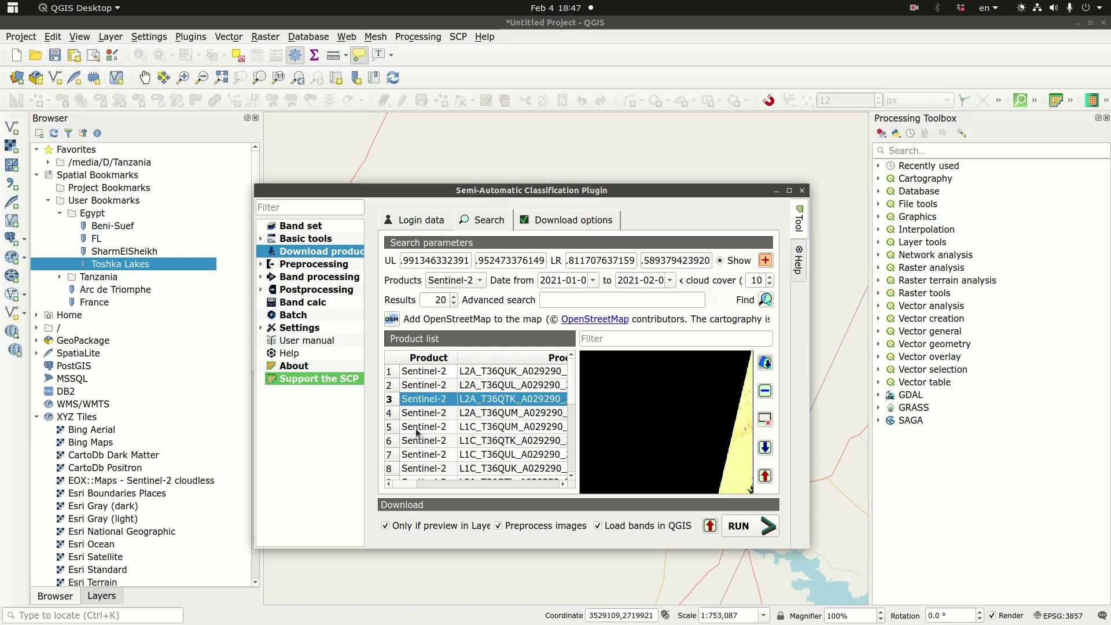
key("Down")
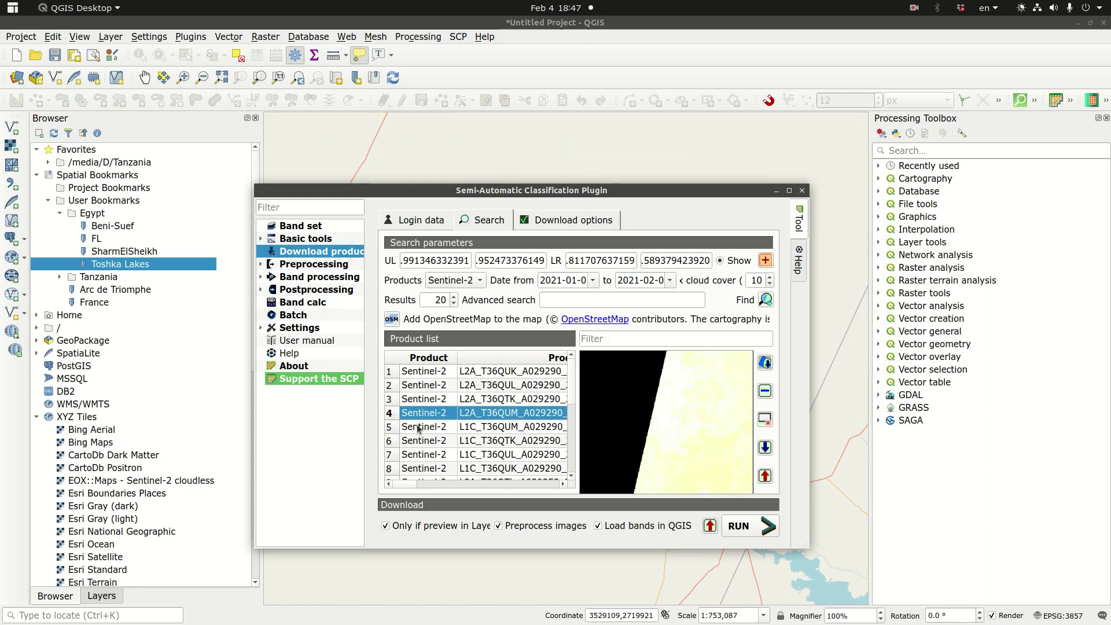
key("Down")
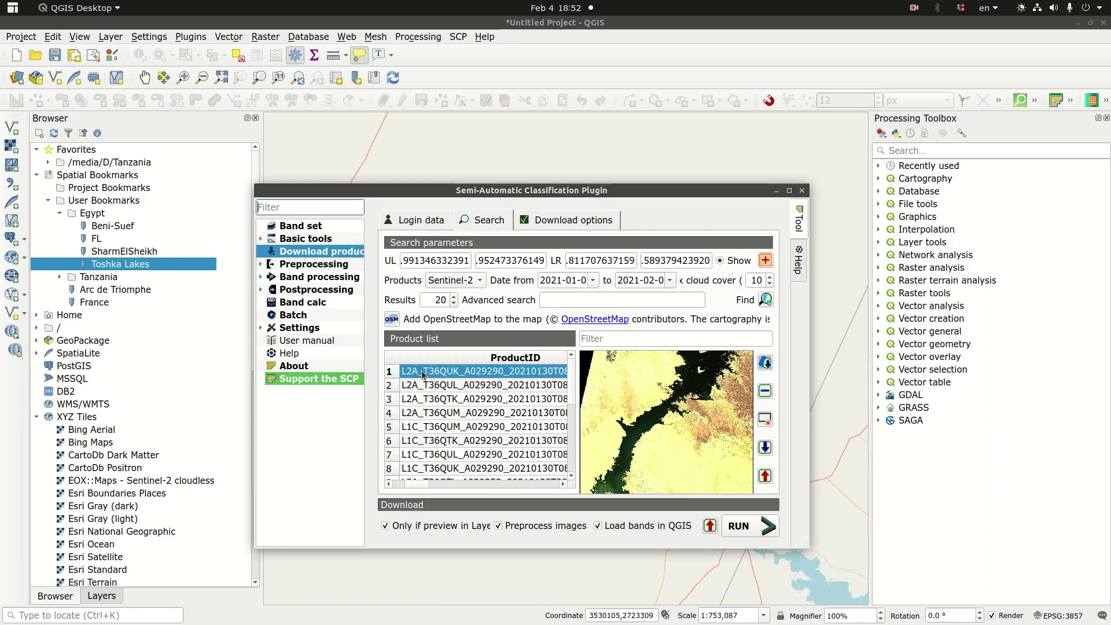
Delete result rows 2–20 and display the remaining L2A T36QUK preview on the map
left_click(393, 386)
scroll(426, 423, "down", 4)
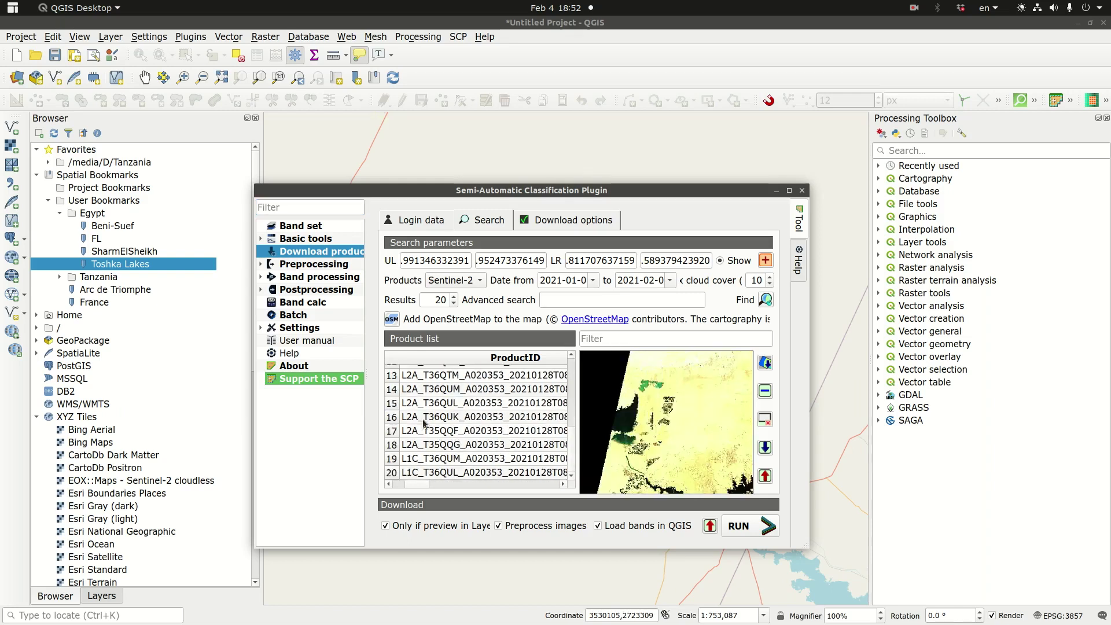
left_click(393, 472, "shift")
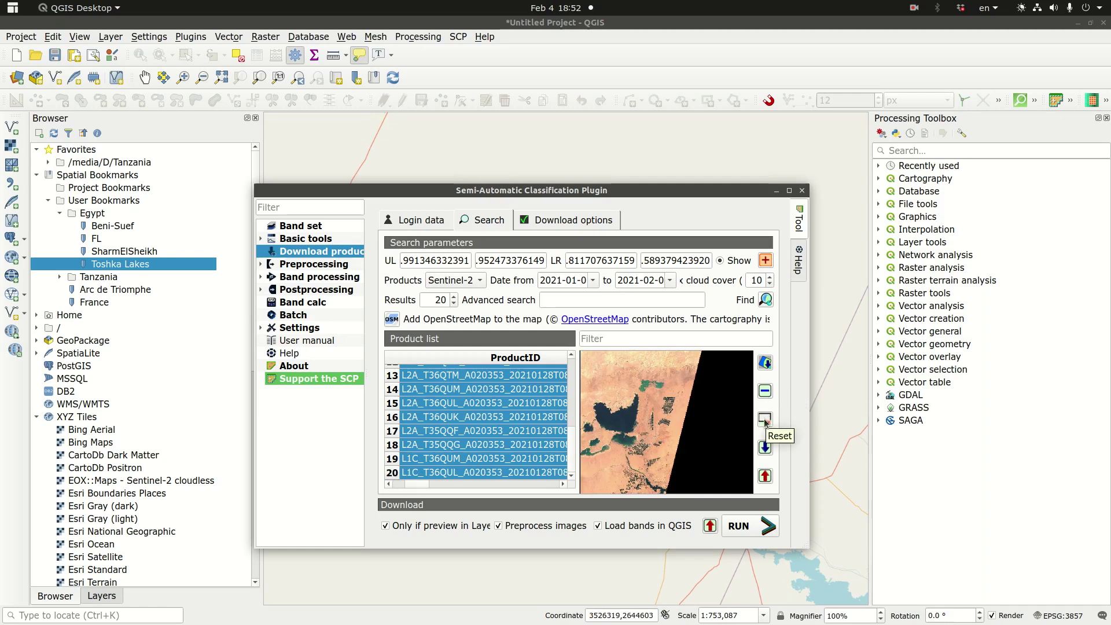
left_click(763, 395)
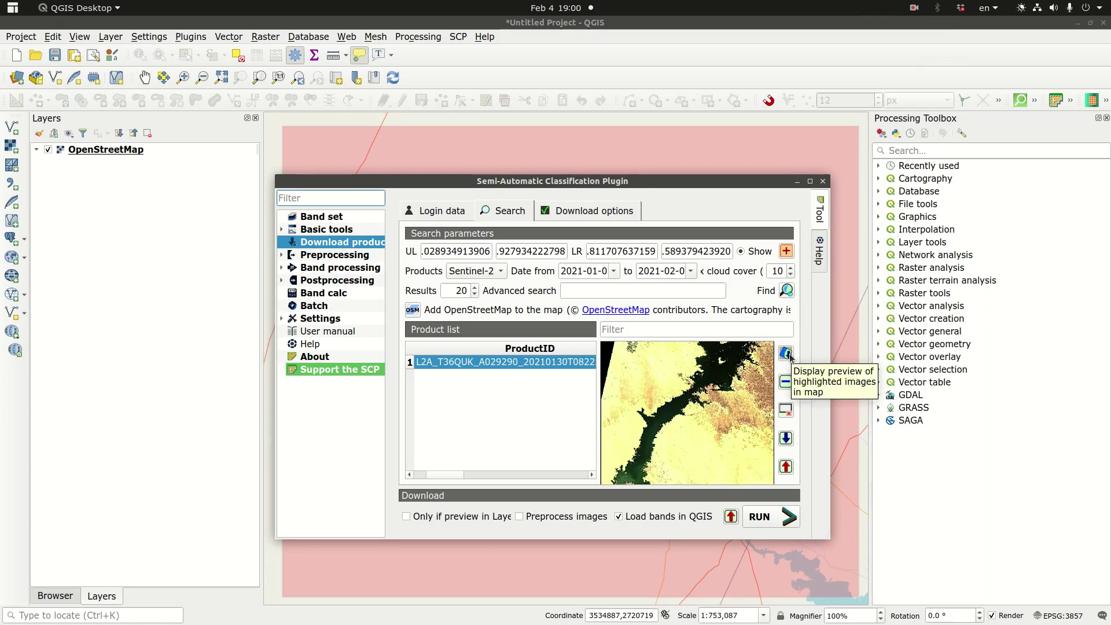
left_click(785, 353)
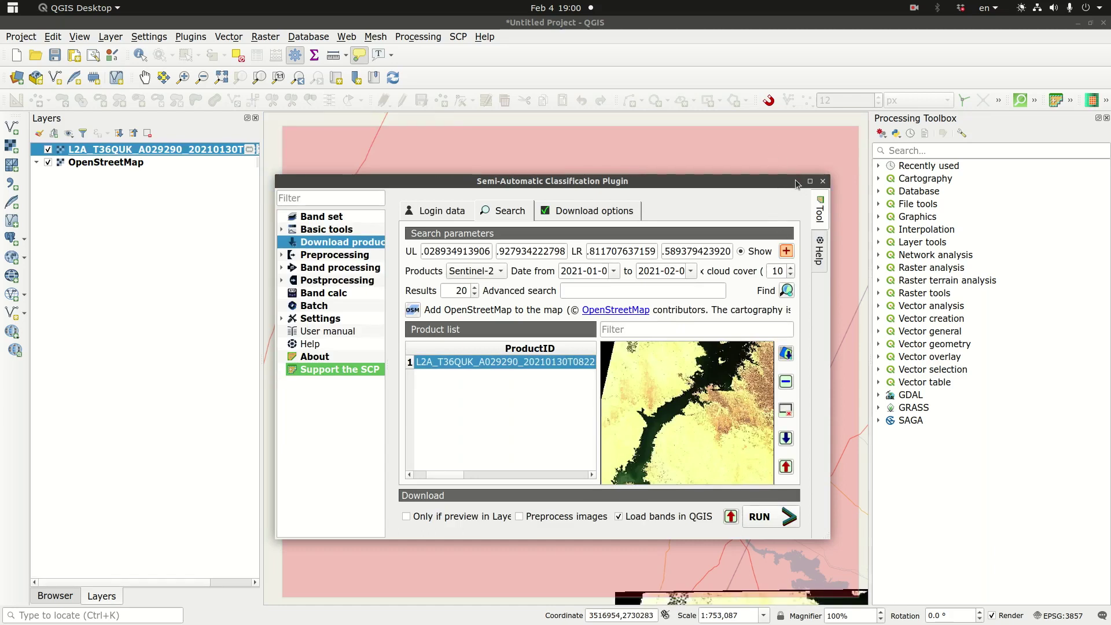
left_click(798, 182)
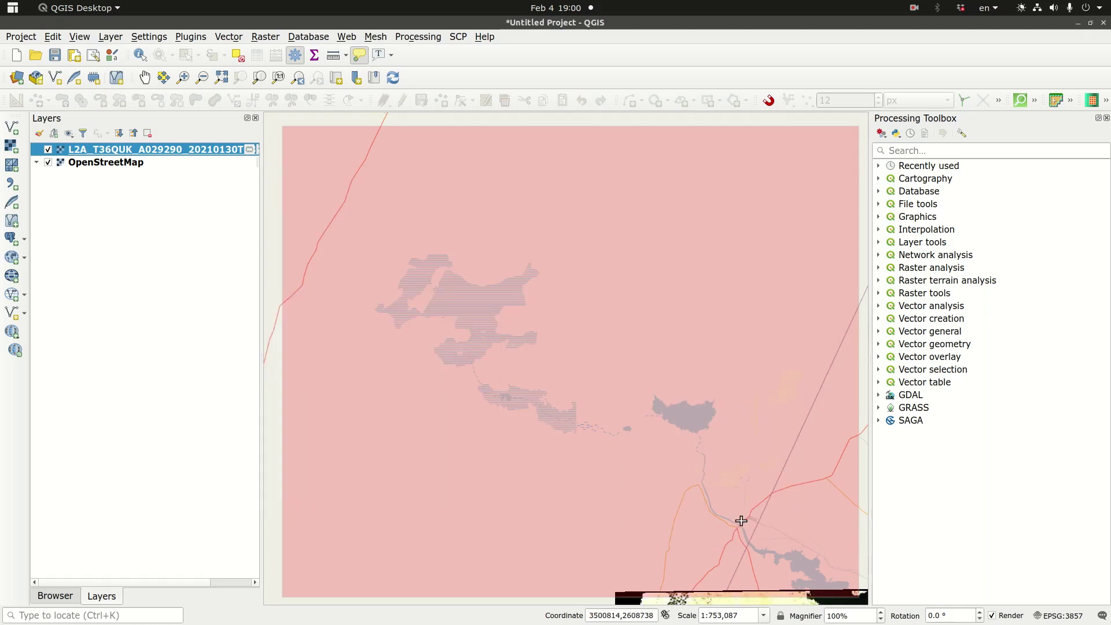
Zoom the map to the T36QUK preview layer and return to the SCP download window
right_click(160, 152)
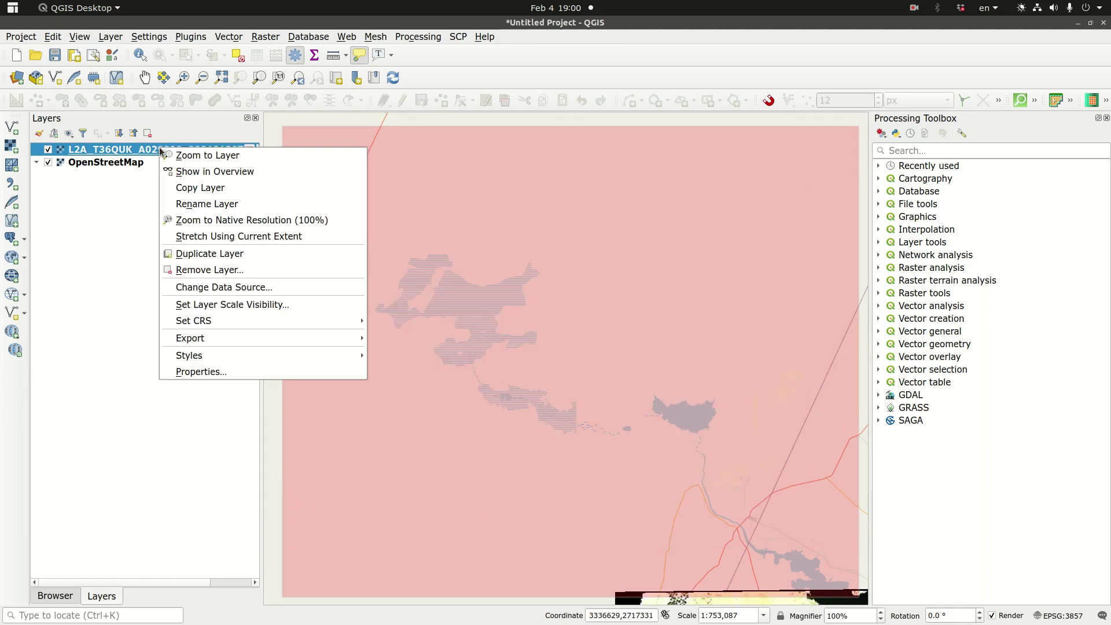
left_click(195, 160)
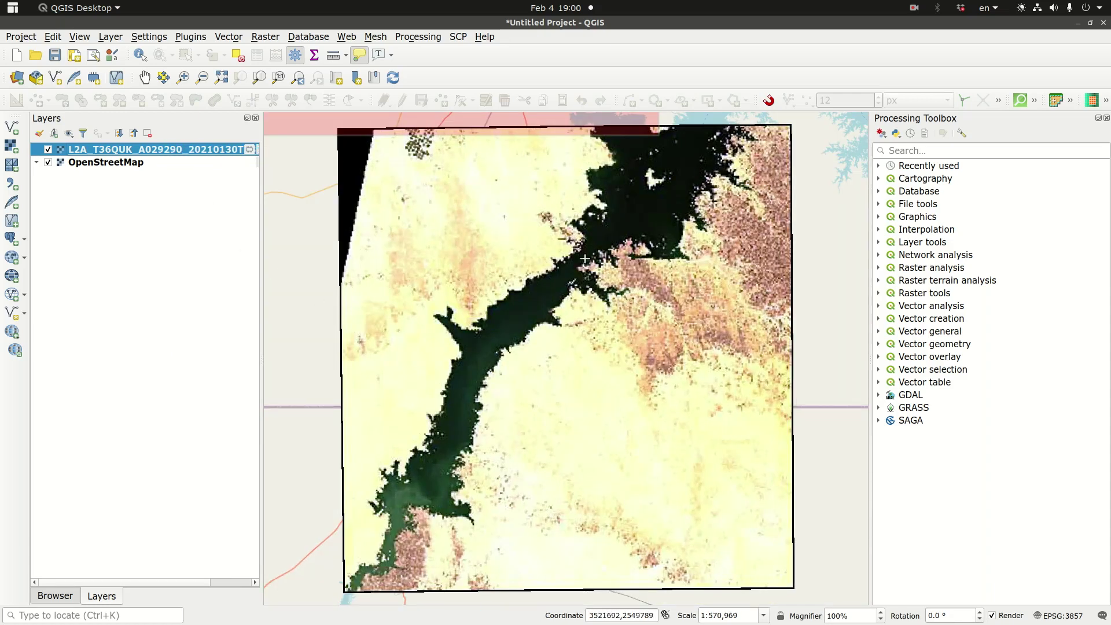
key("alt+Tab")
key("alt+Tab")
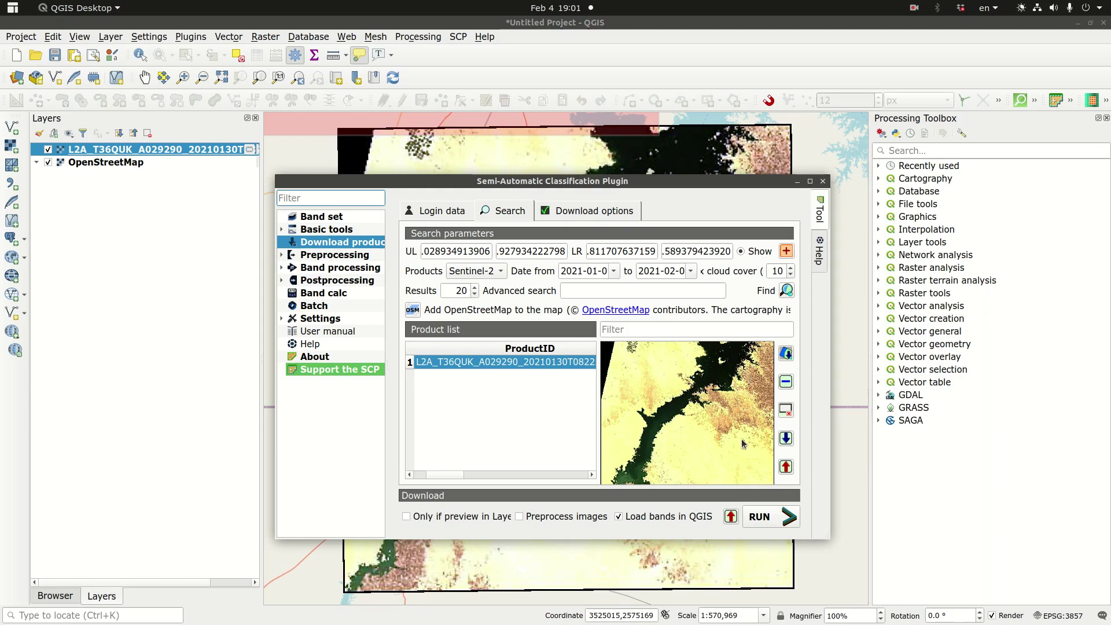
right_click(523, 474)
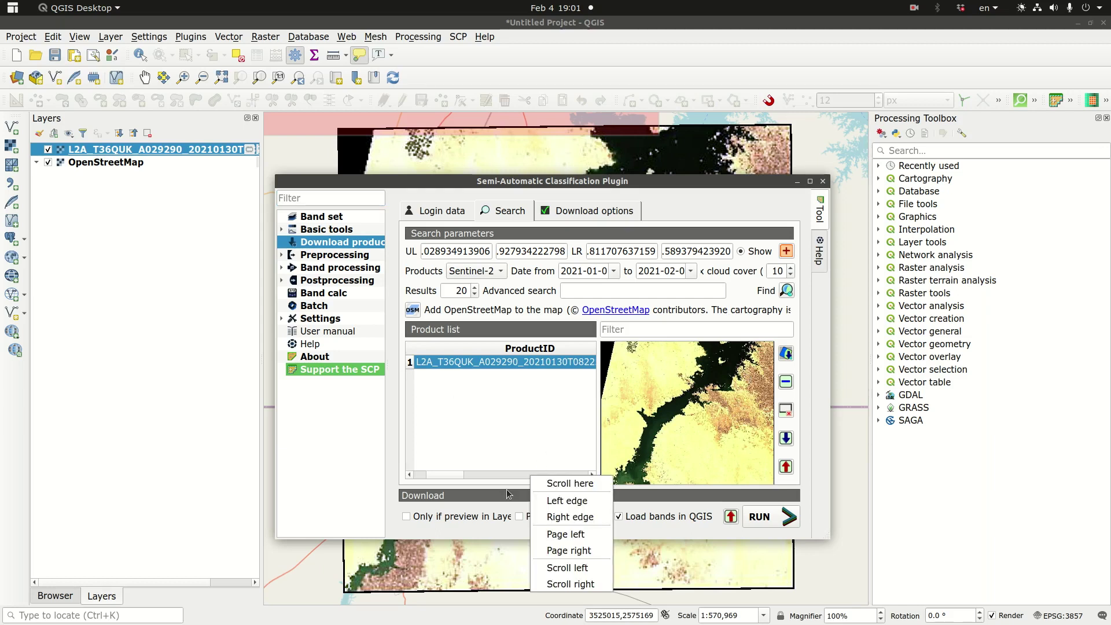
key("Escape")
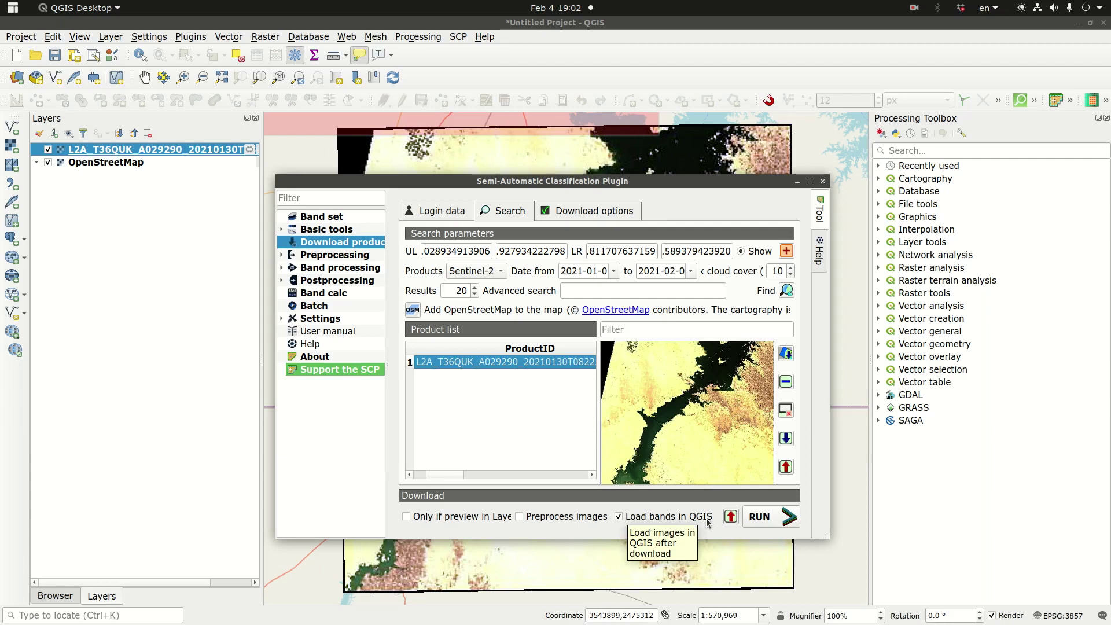
Download the T36QUK product into the /media/D/Data/sentinel folder
left_click(774, 519)
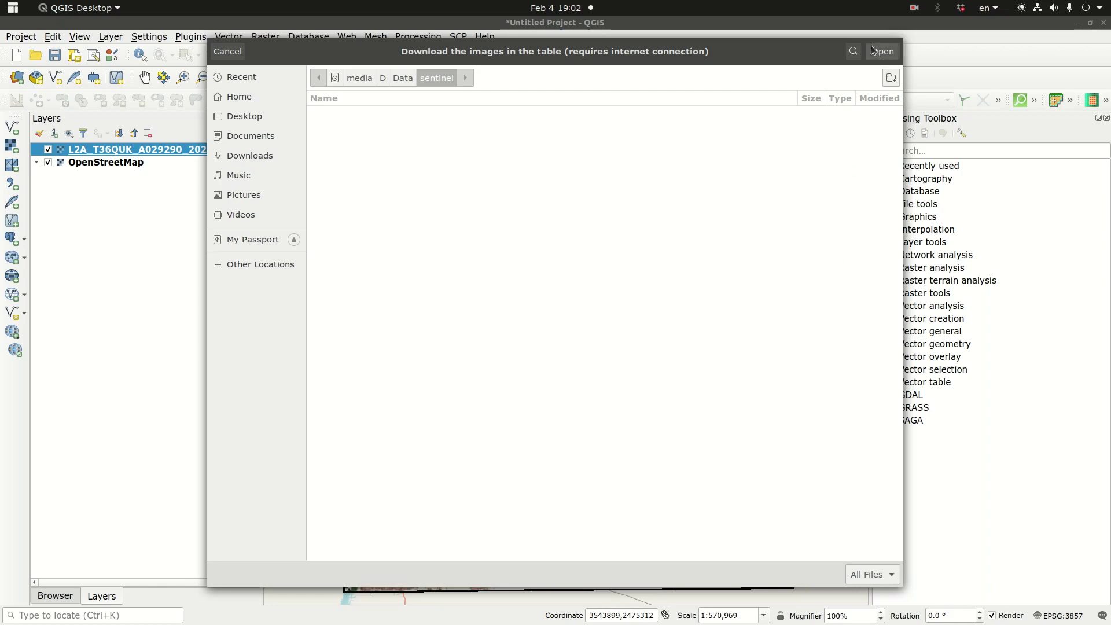
left_click(891, 61)
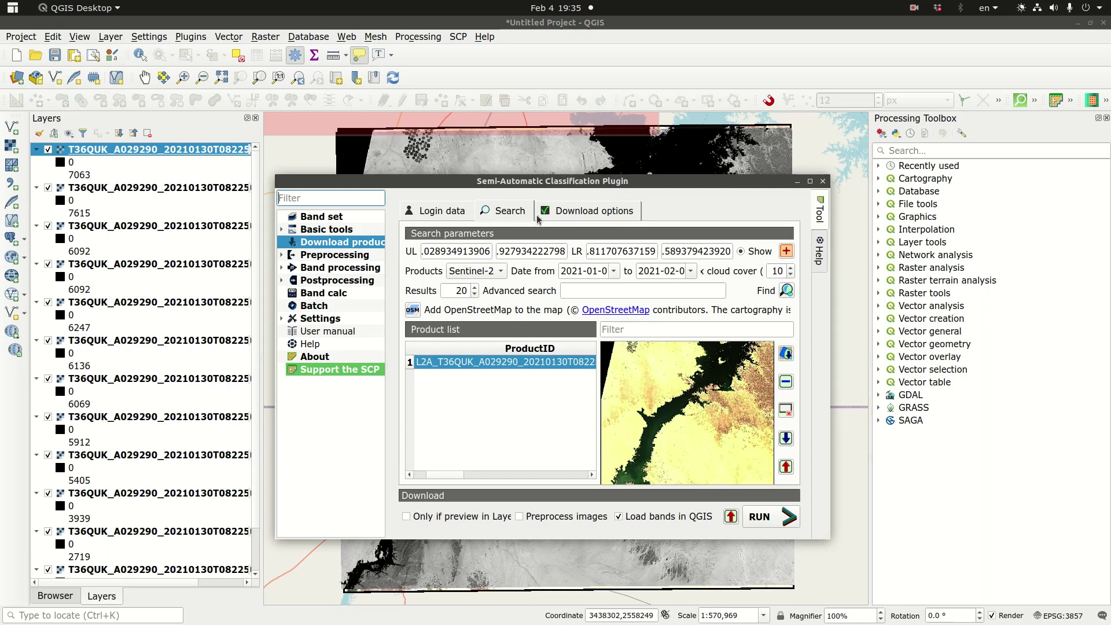
Set the download options to Sentinel-2 bands 2, 3 and 4 only, with no GOES bands
left_click(609, 215)
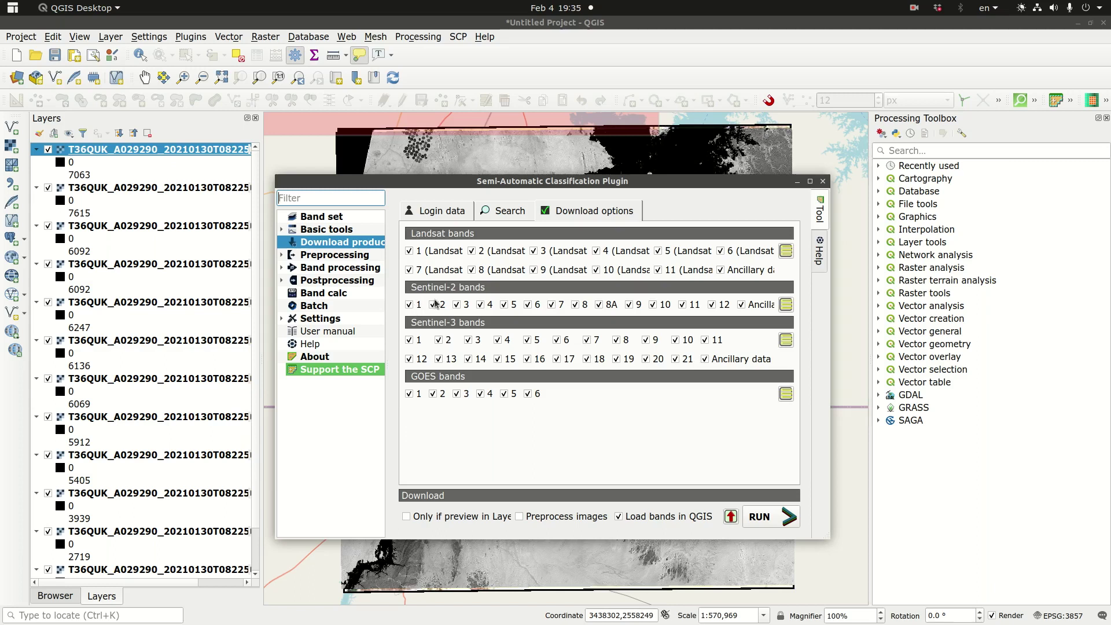
left_click(409, 305)
left_click(433, 306)
left_click(457, 306)
left_click(482, 305)
left_click(786, 394)
left_click(501, 213)
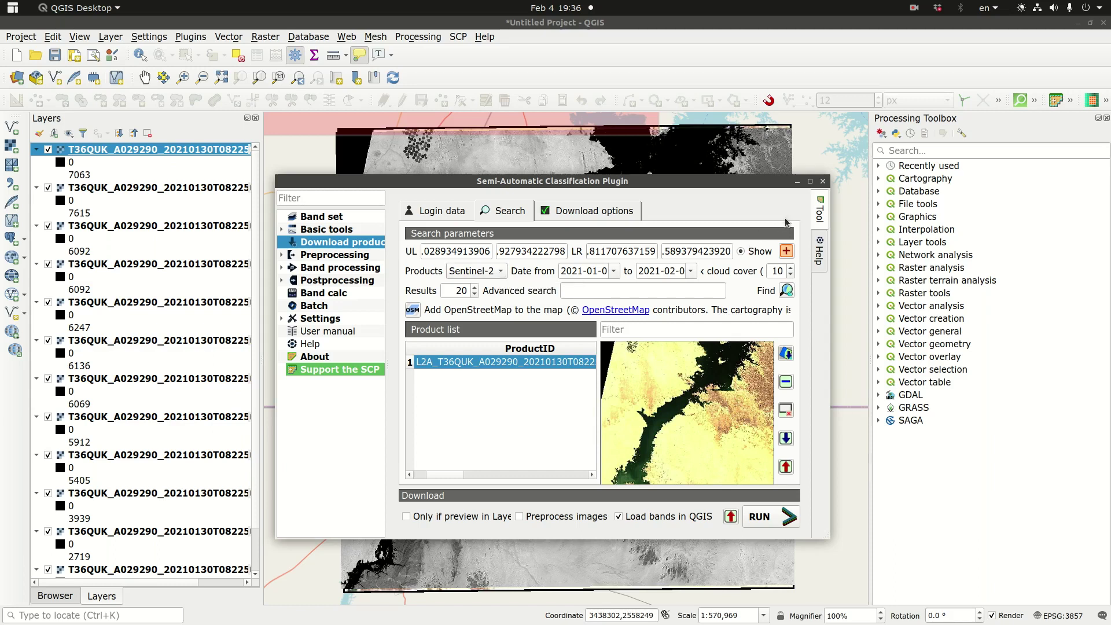
left_click(824, 182)
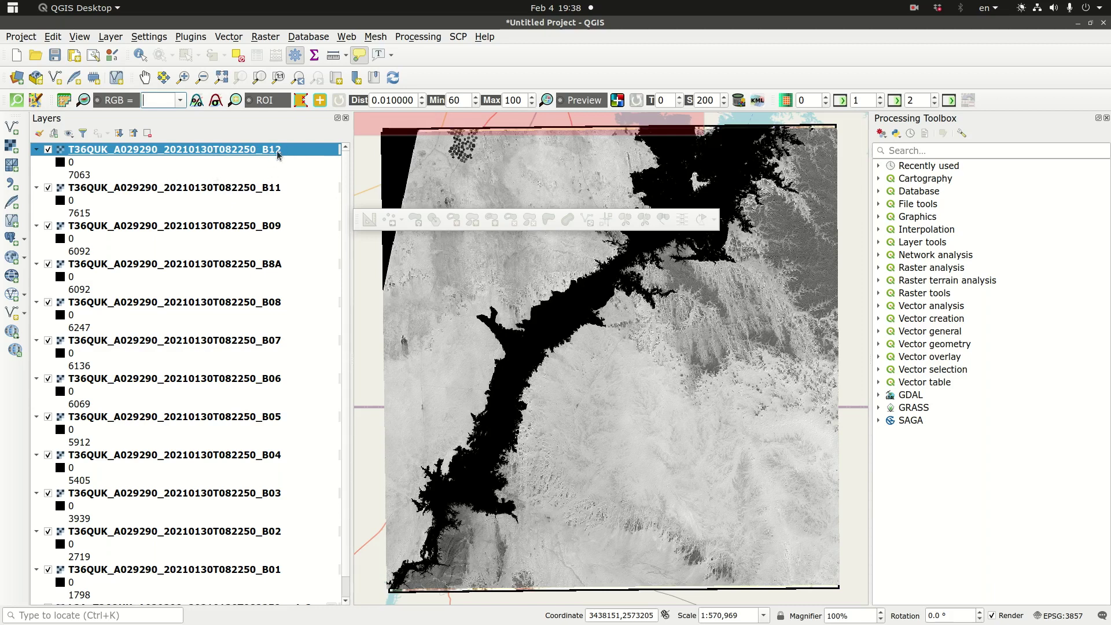
Remove the eight band layers B12 through B05
left_click(277, 194)
left_click(269, 151)
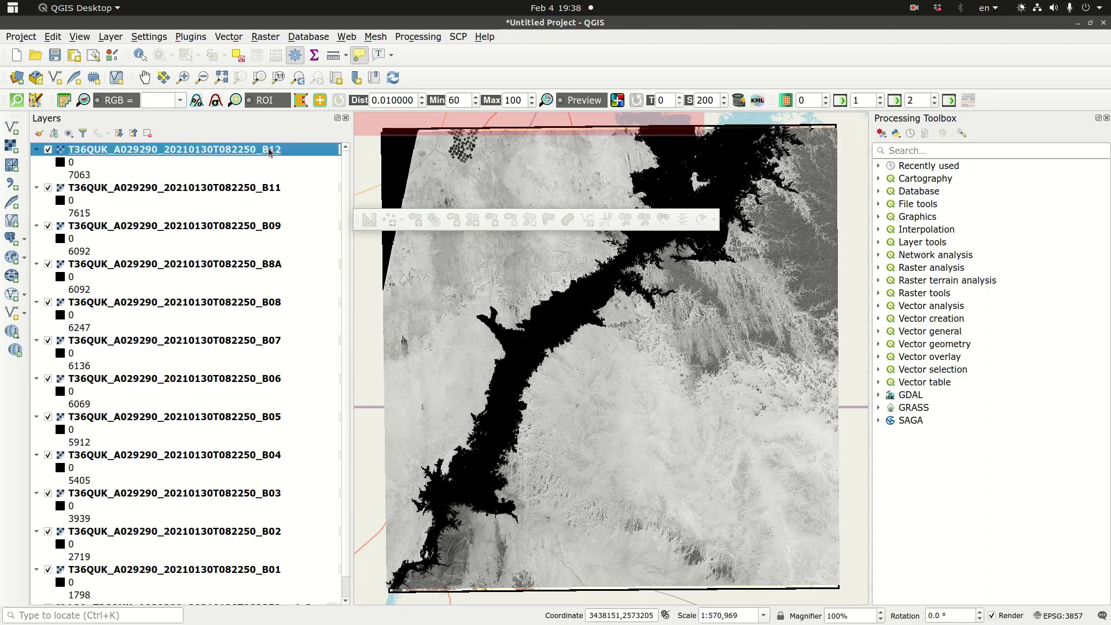
left_click(248, 419, "shift")
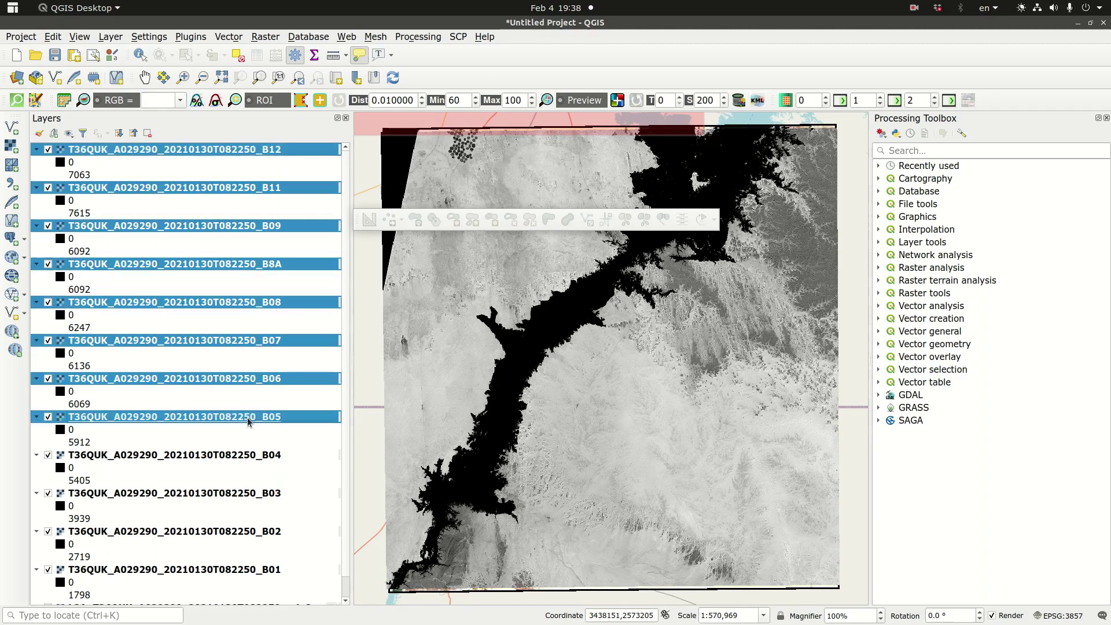
right_click(249, 419)
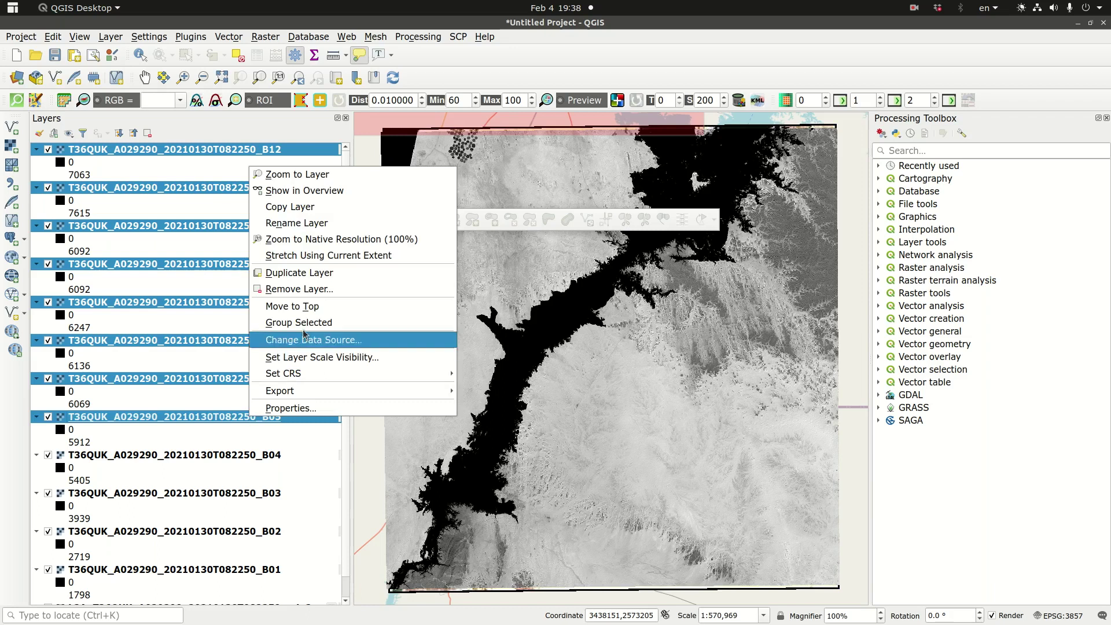
left_click(301, 290)
left_click(610, 342)
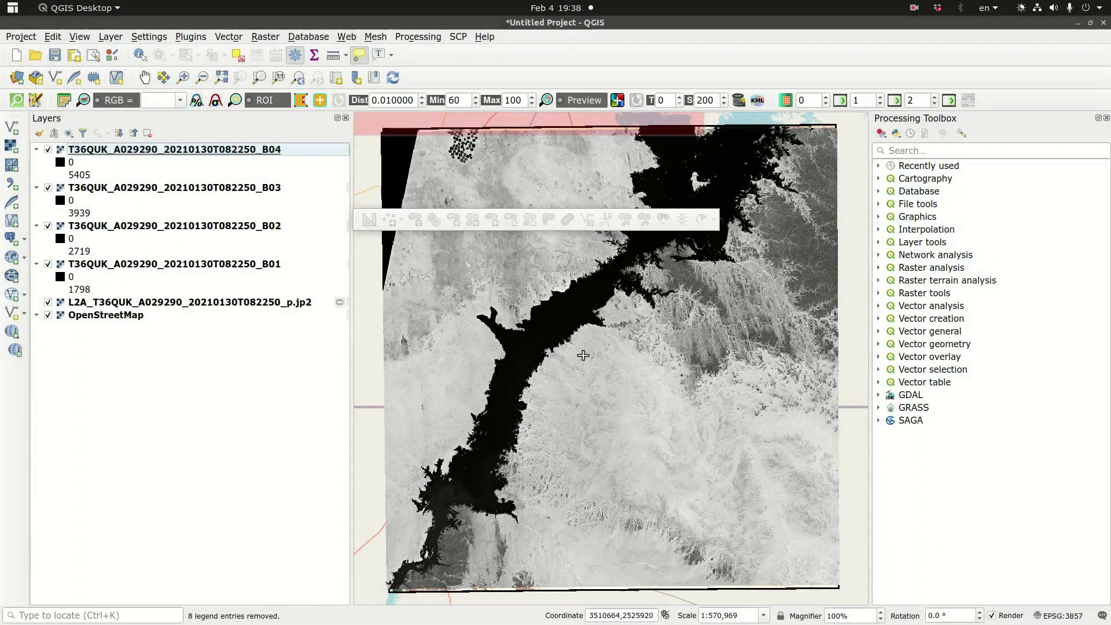
Remove the B01 band layer and the L2A preview layer
left_click(207, 264)
right_click(207, 264)
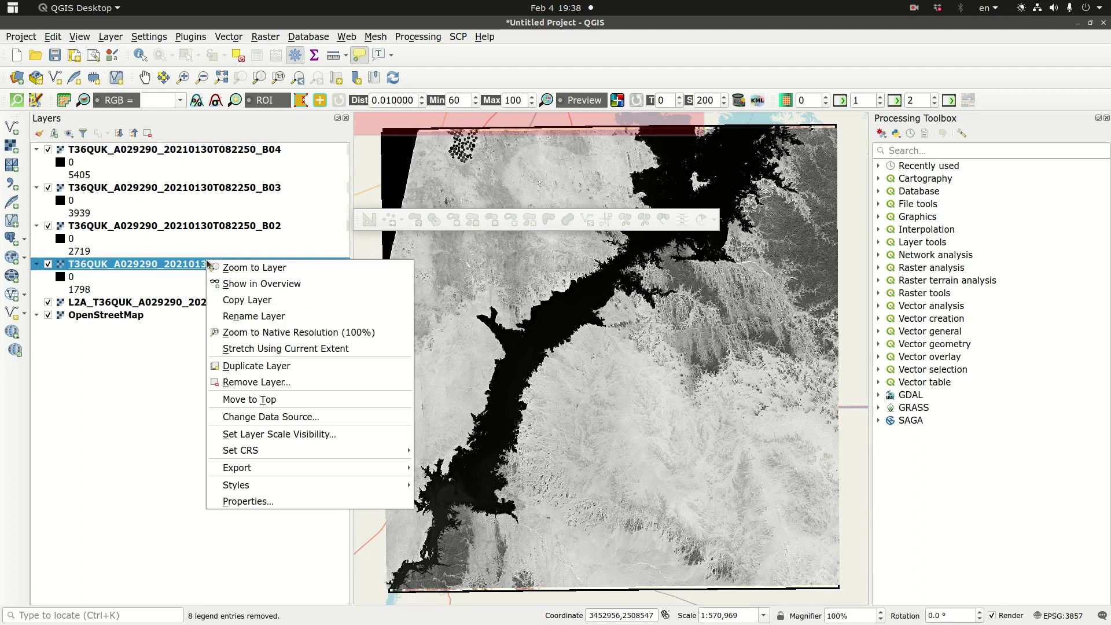
left_click(120, 306)
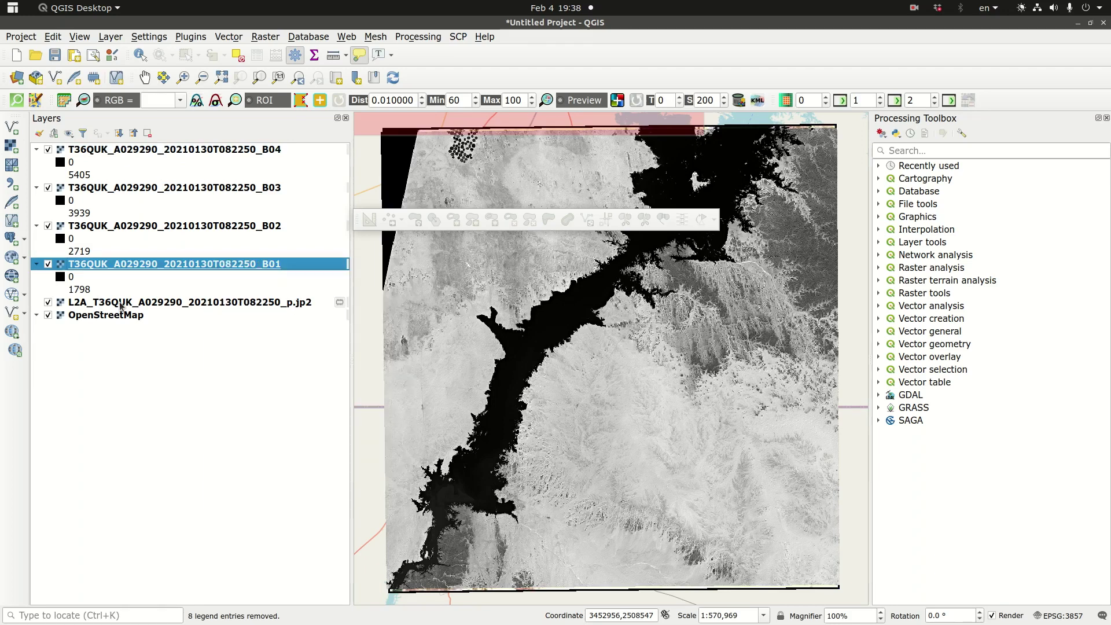
left_click(122, 306, "ctrl")
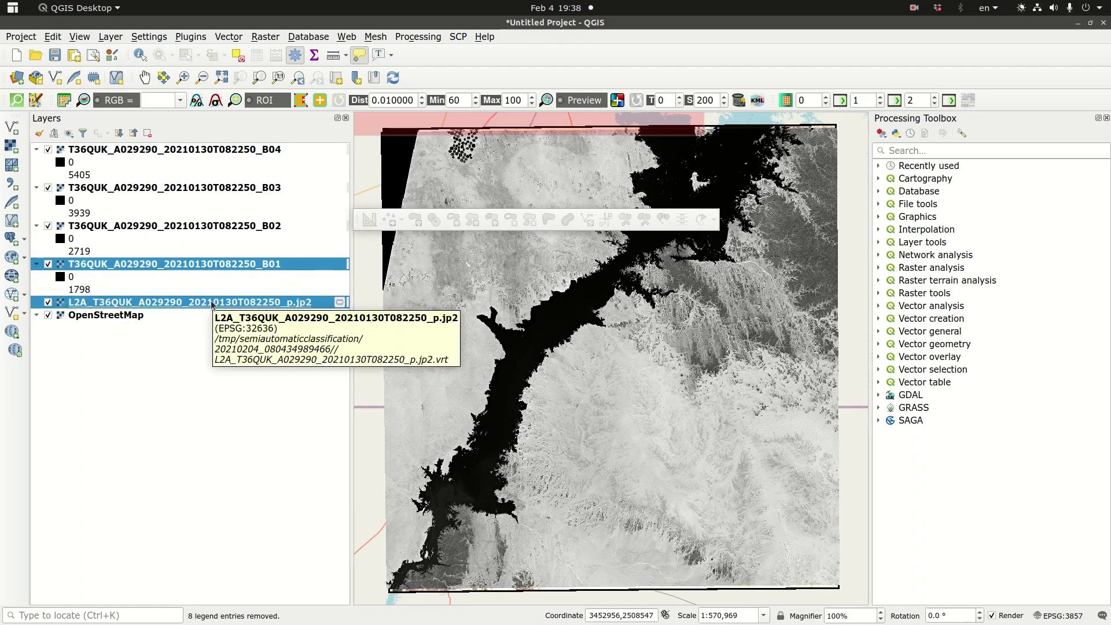
left_click(148, 134)
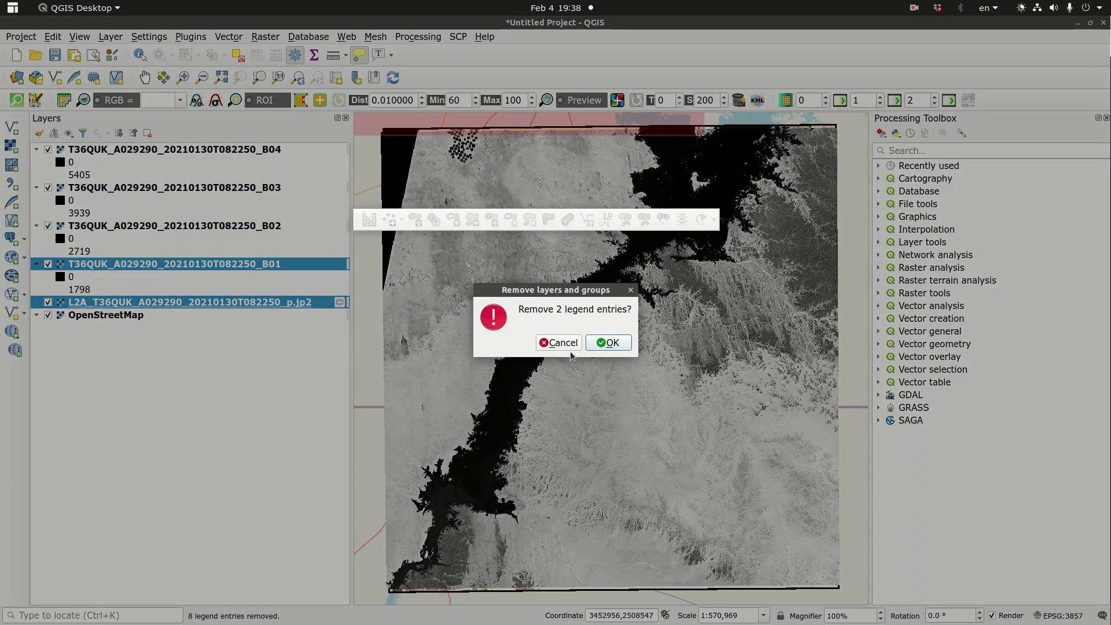
left_click(611, 345)
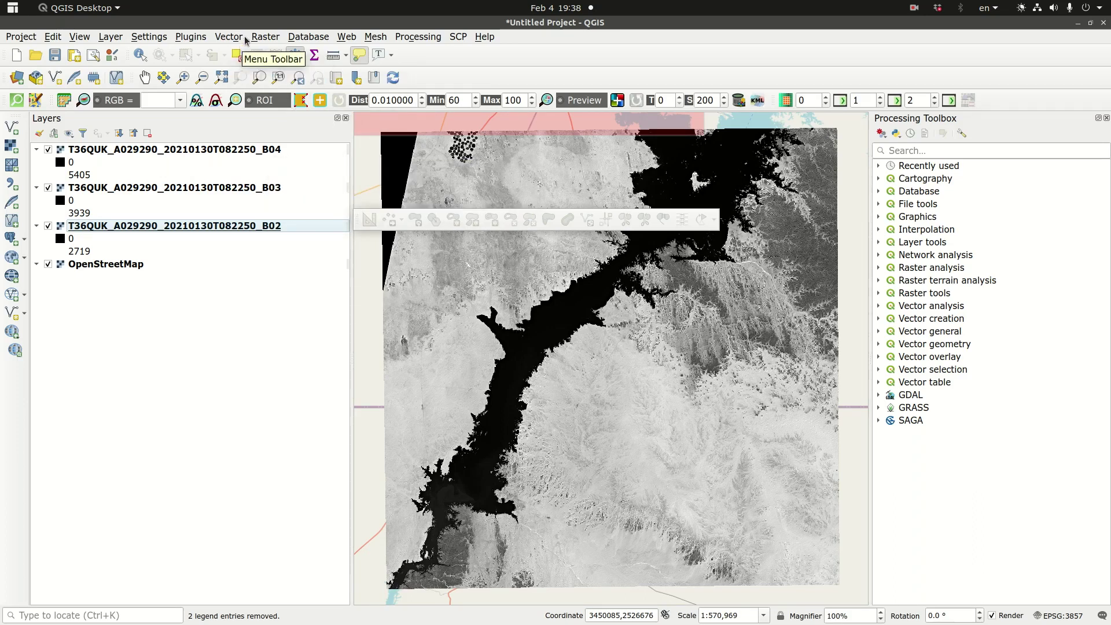
Build a Virtual raster from B02, B03 and B04, each placed in a separate band
left_click(370, 37)
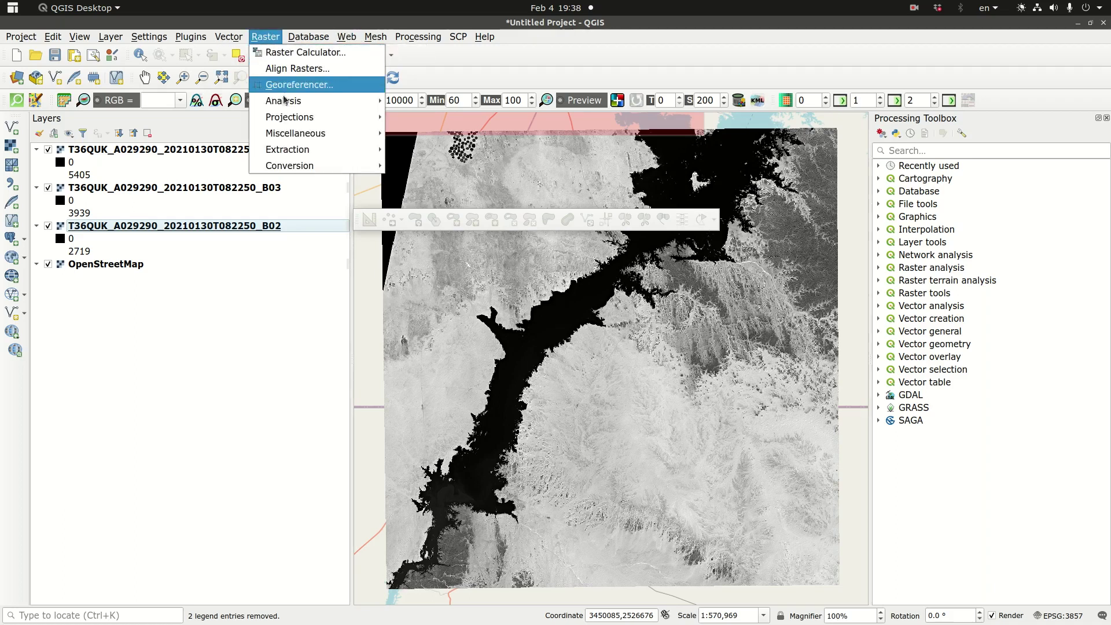
mouse_move(292, 133)
left_click(414, 141)
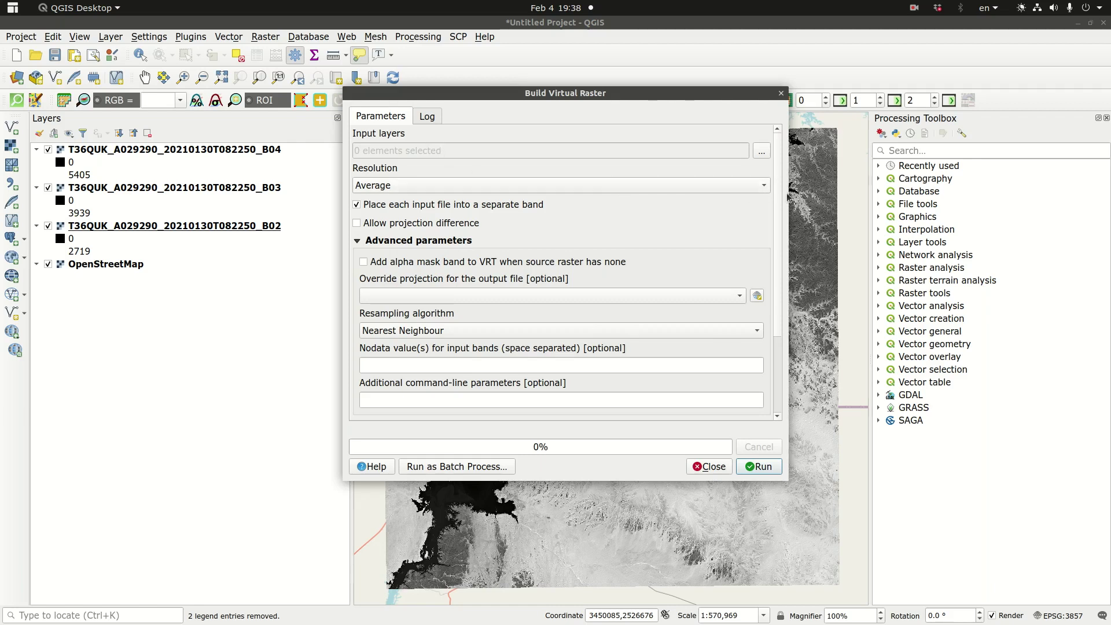
left_click(762, 151)
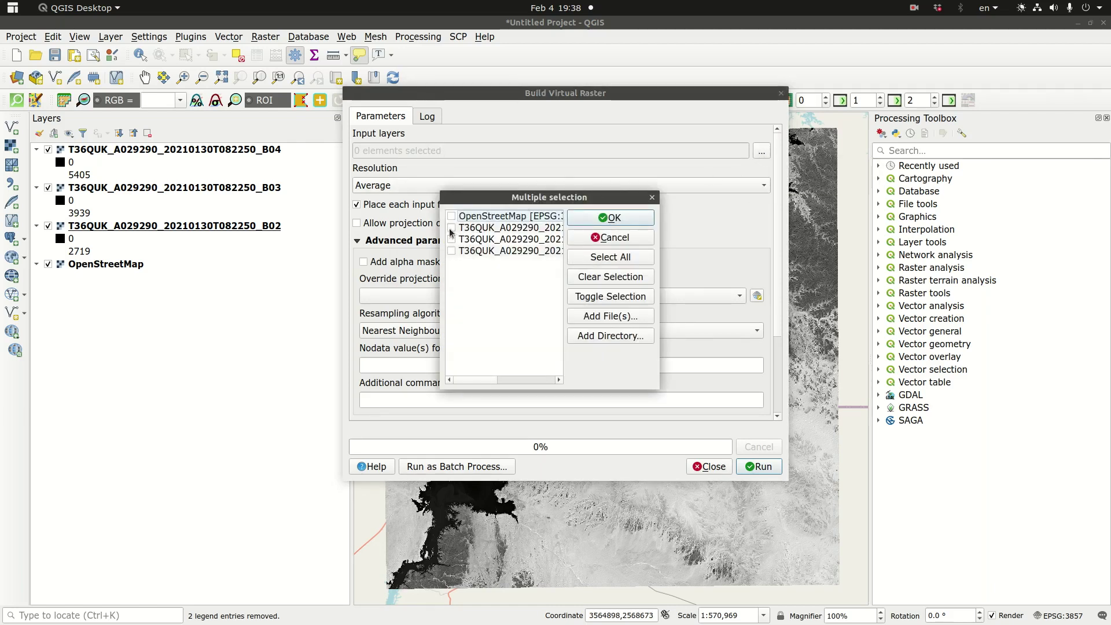
left_click(598, 257)
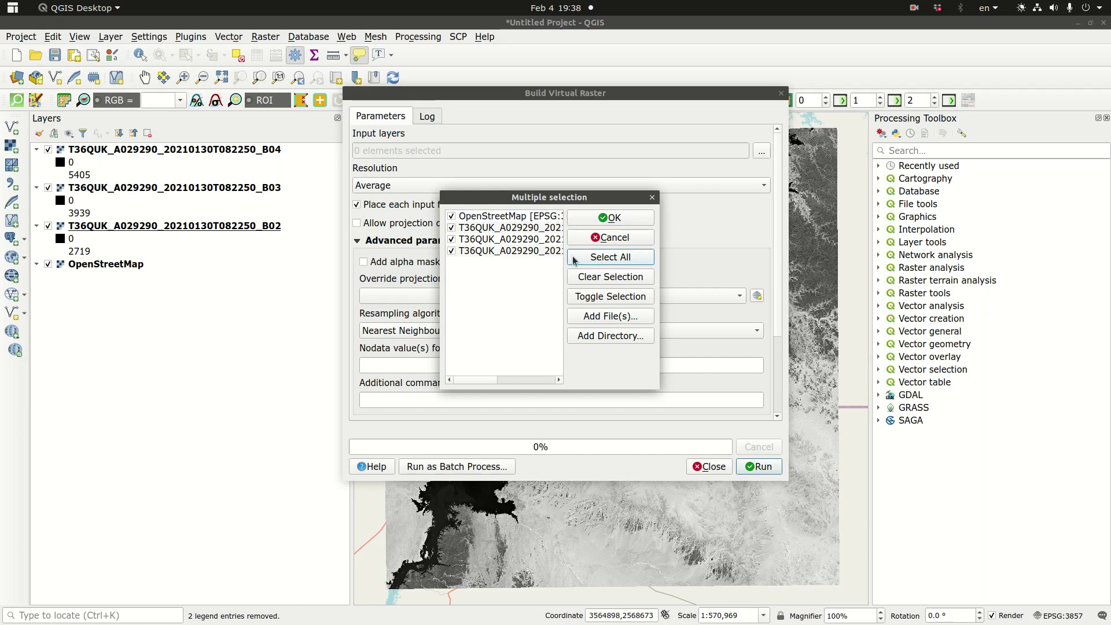
left_click(452, 217)
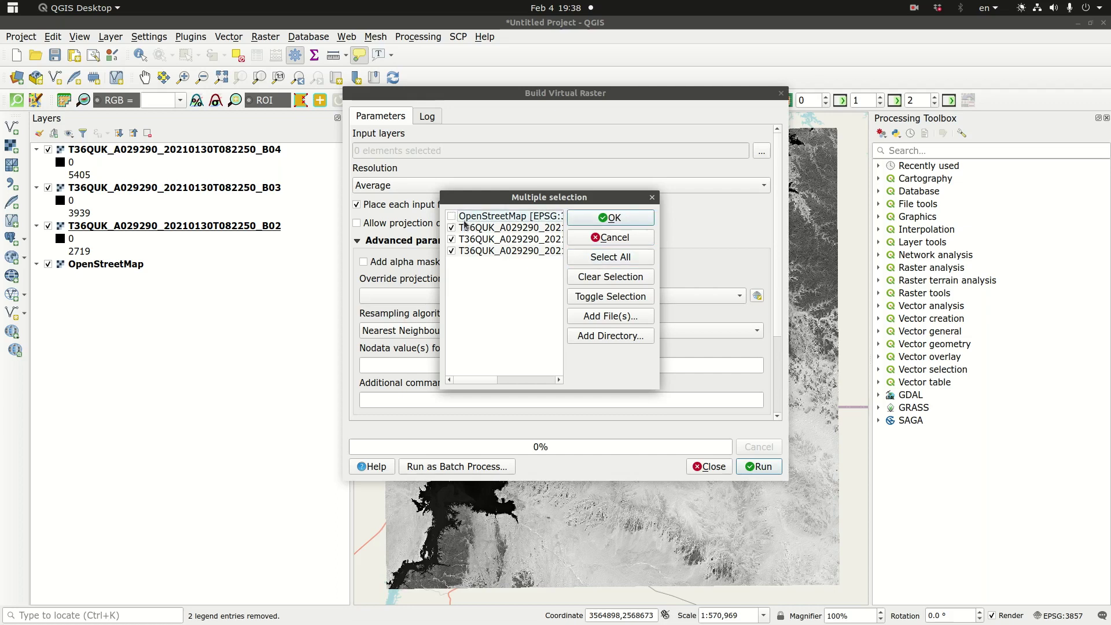
left_click(628, 219)
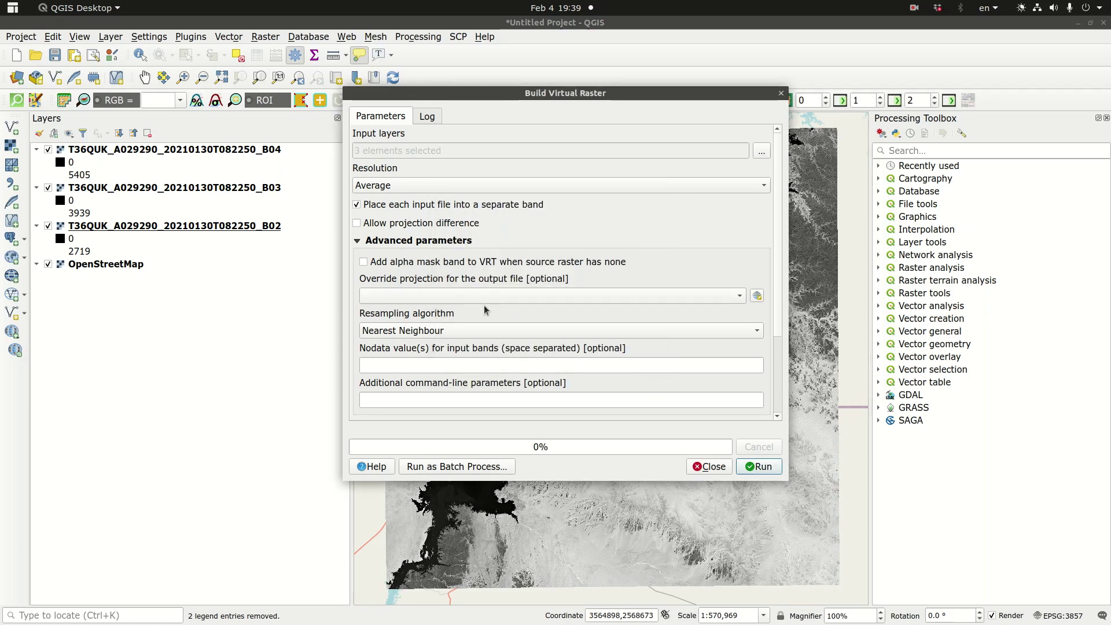
left_click(768, 468)
Hide and remove the separate B04, B03 and B02 band layers
left_click(48, 188)
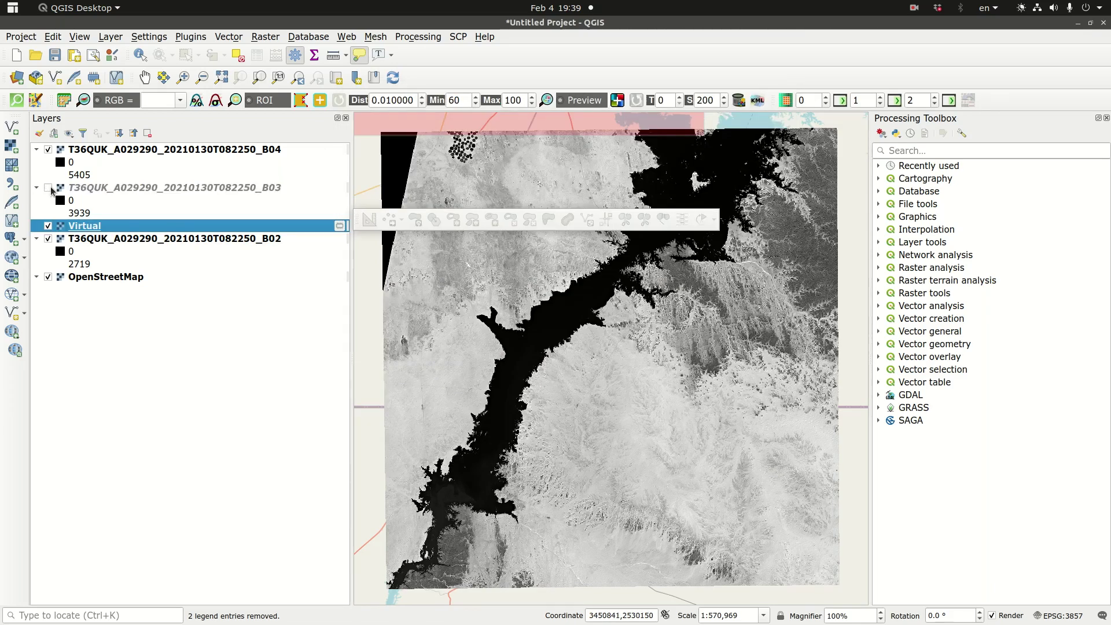
left_click(48, 150)
left_click(48, 239)
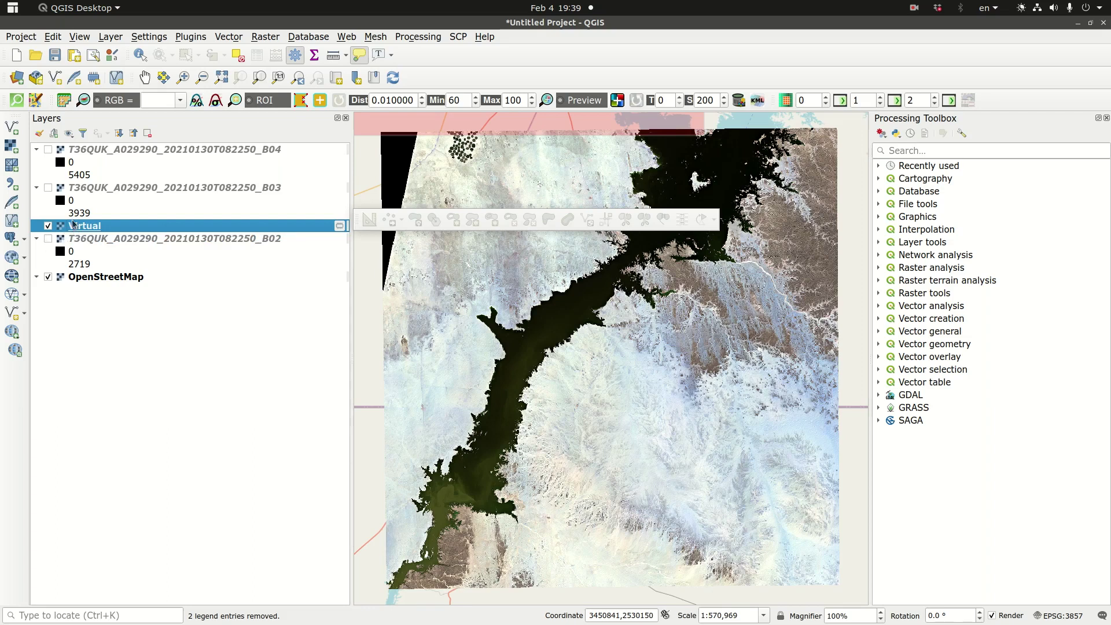
left_click(171, 149)
left_click(195, 188)
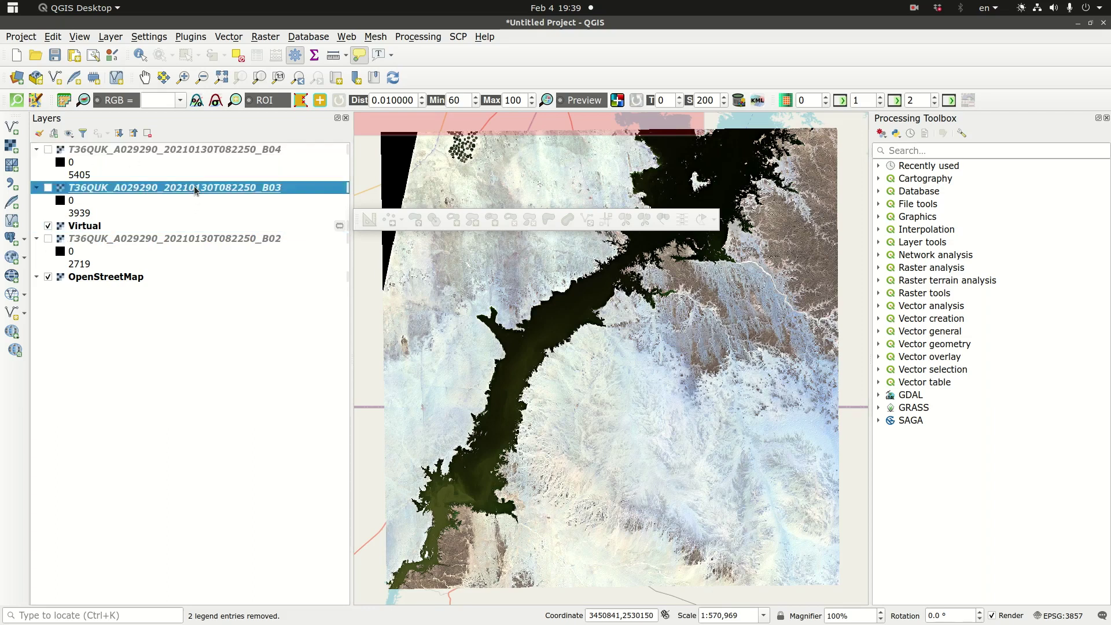
left_click(213, 149)
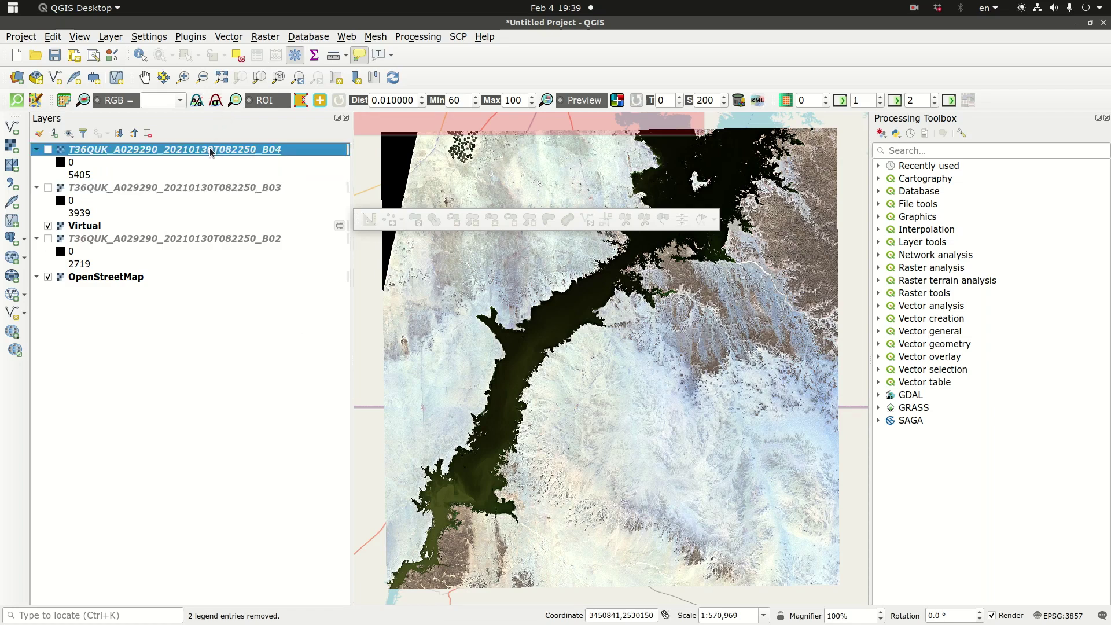
left_click(149, 189, "ctrl")
left_click(132, 240, "ctrl")
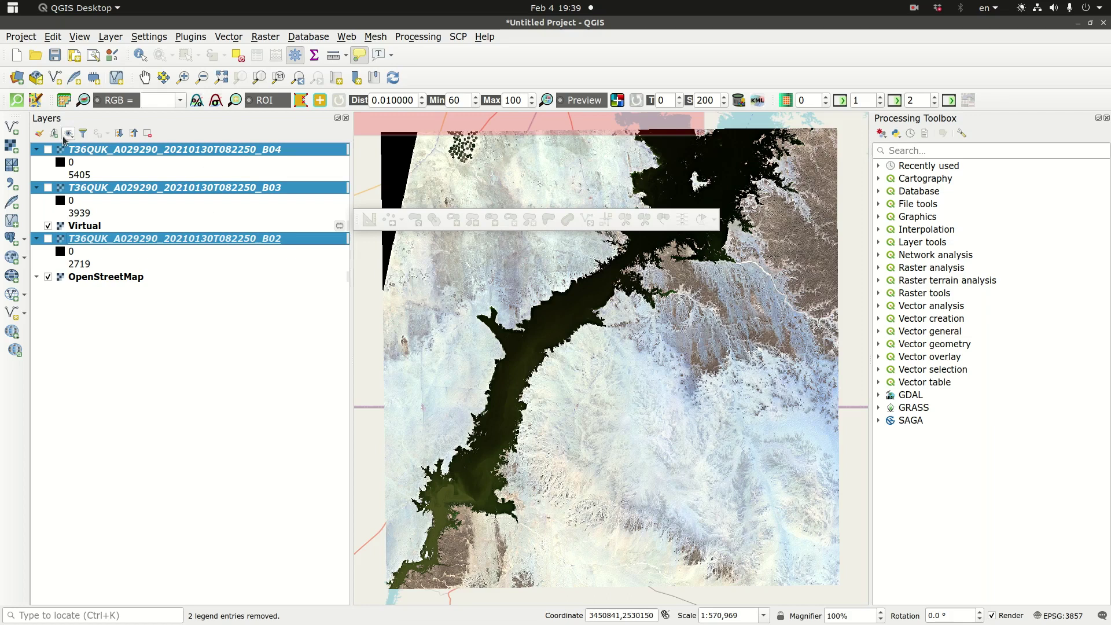
left_click(148, 134)
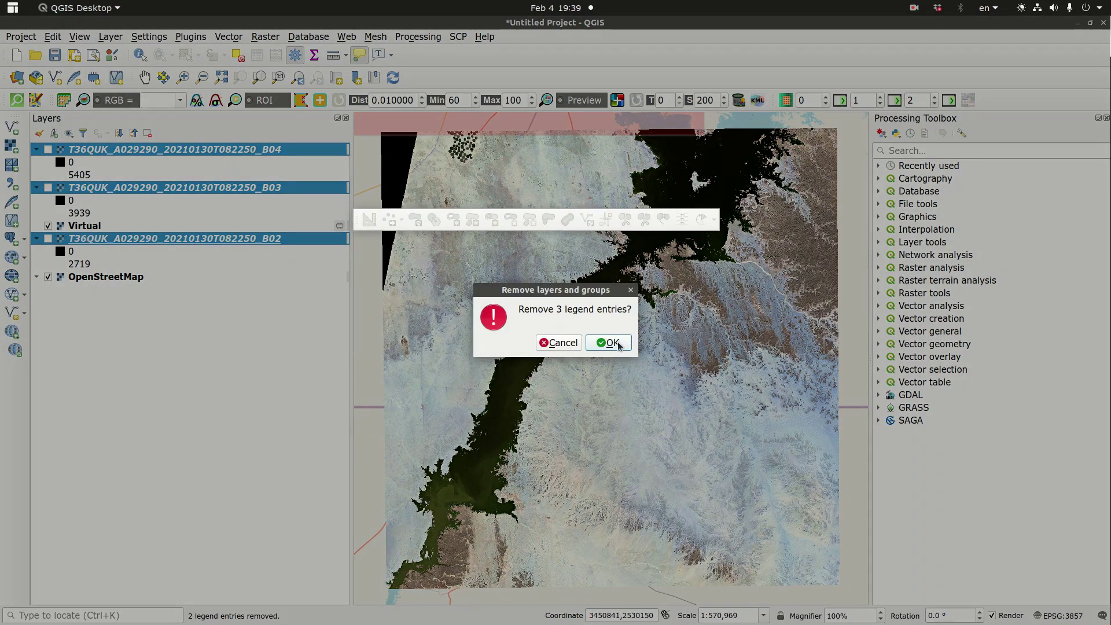
left_click(608, 342)
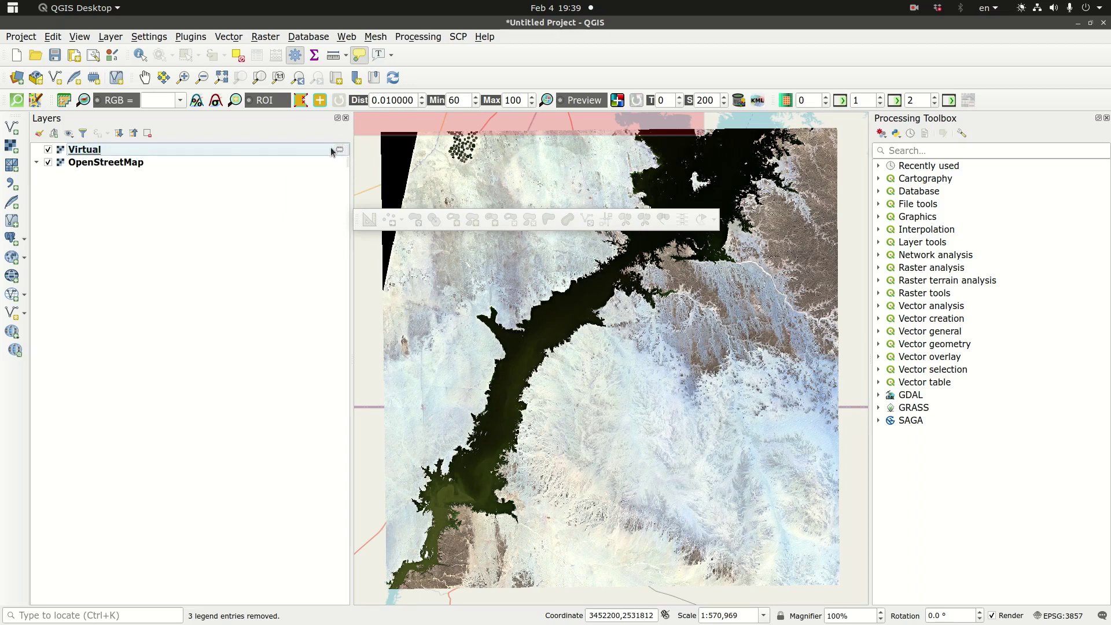
Start a GeoTIFF export of the Virtual layer with the sentinel folder as the output location
right_click(132, 154)
mouse_move(255, 340)
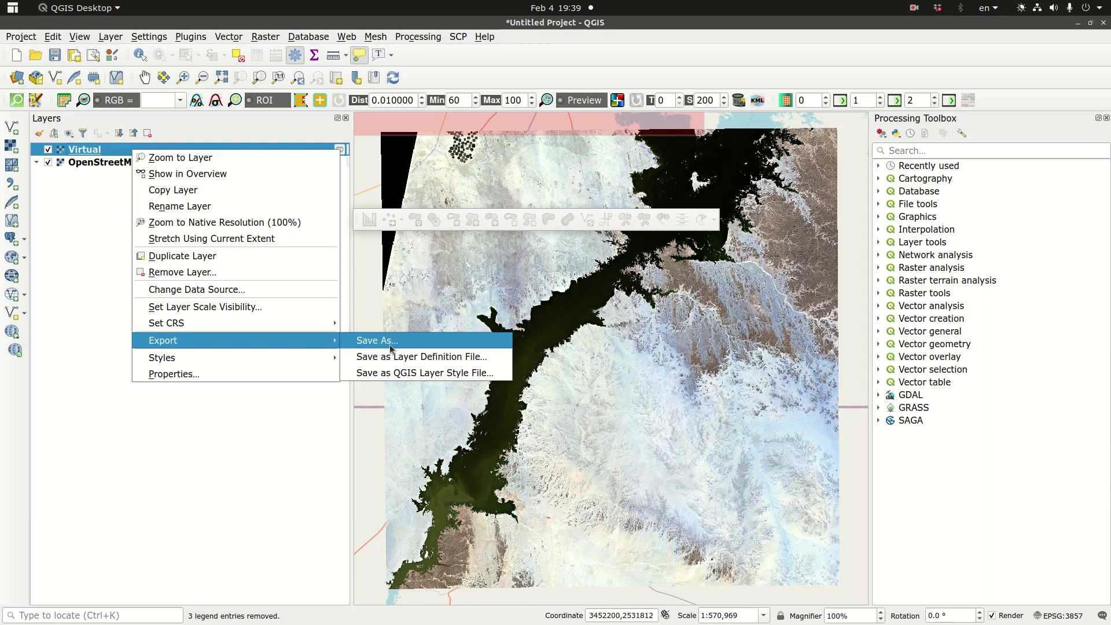
left_click(391, 346)
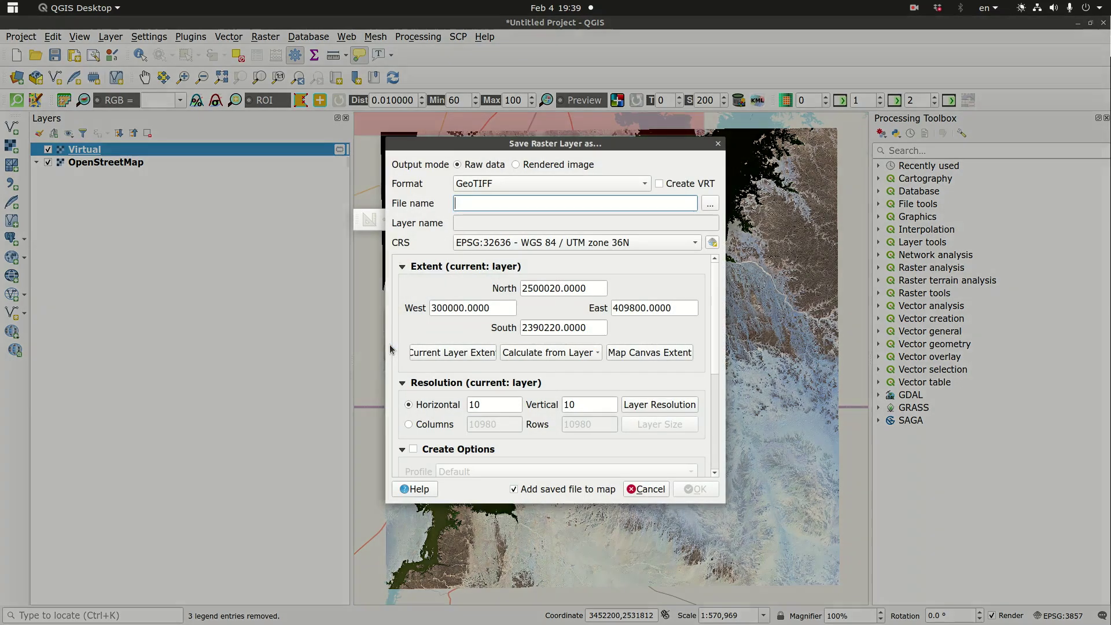
left_click(709, 203)
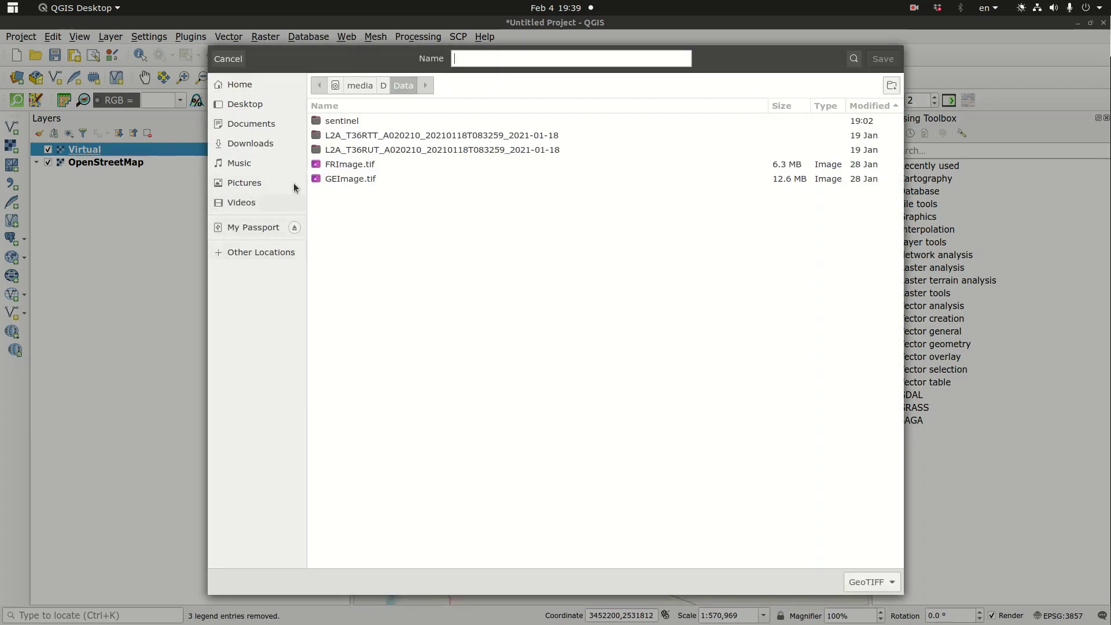
double_click(342, 122)
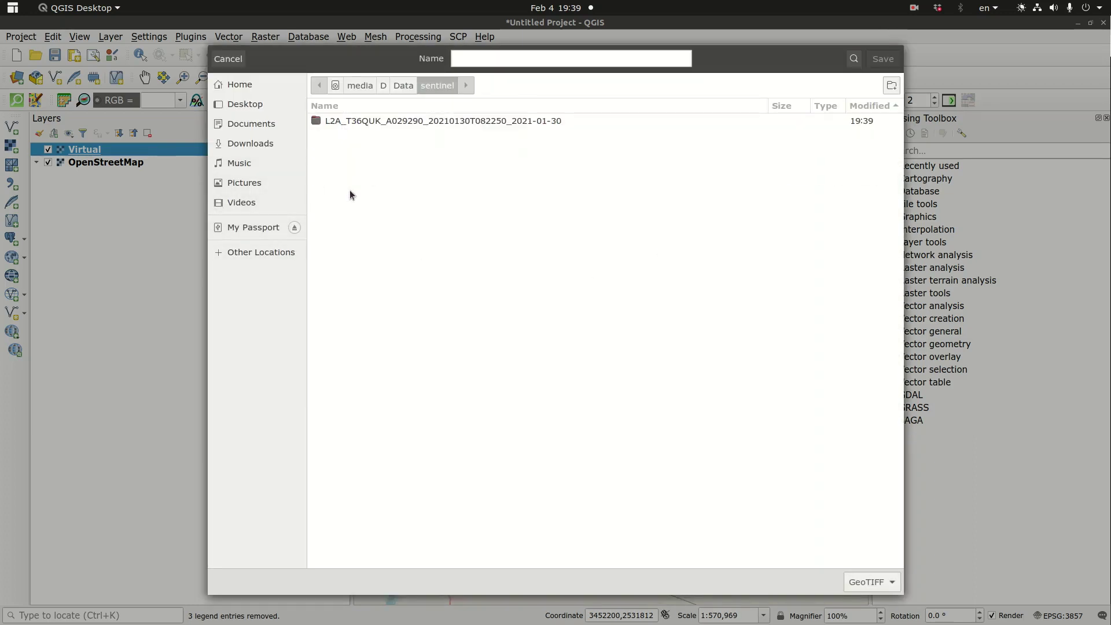
Export it as T36QUK_RGB.tif, then hide the Advanced Digitizing toolbar
left_click(480, 58)
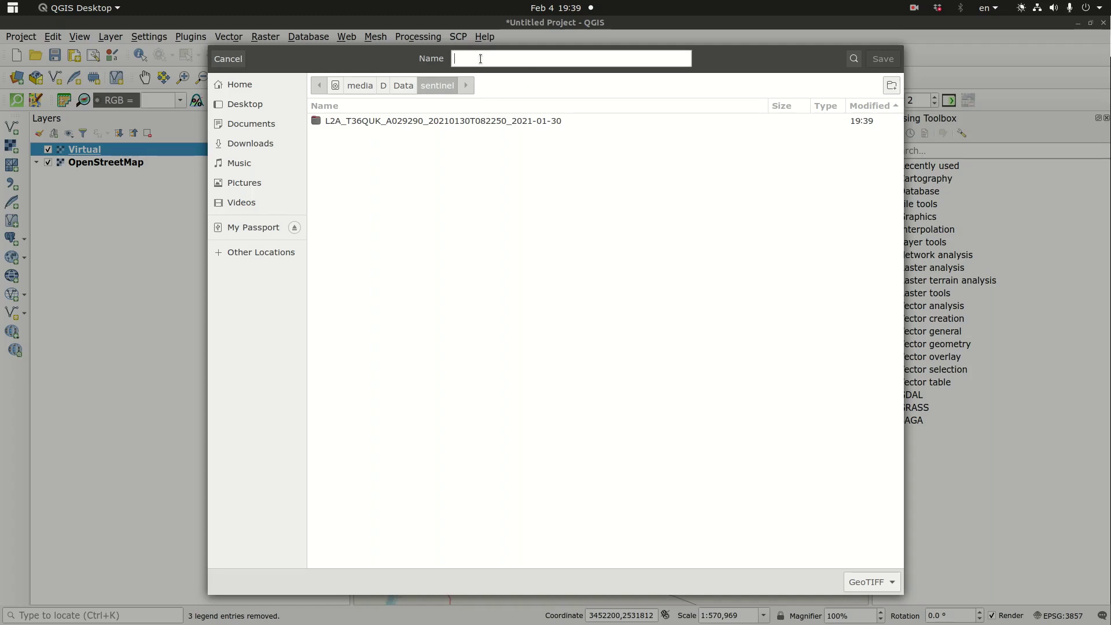
type("T36QUK_RGB")
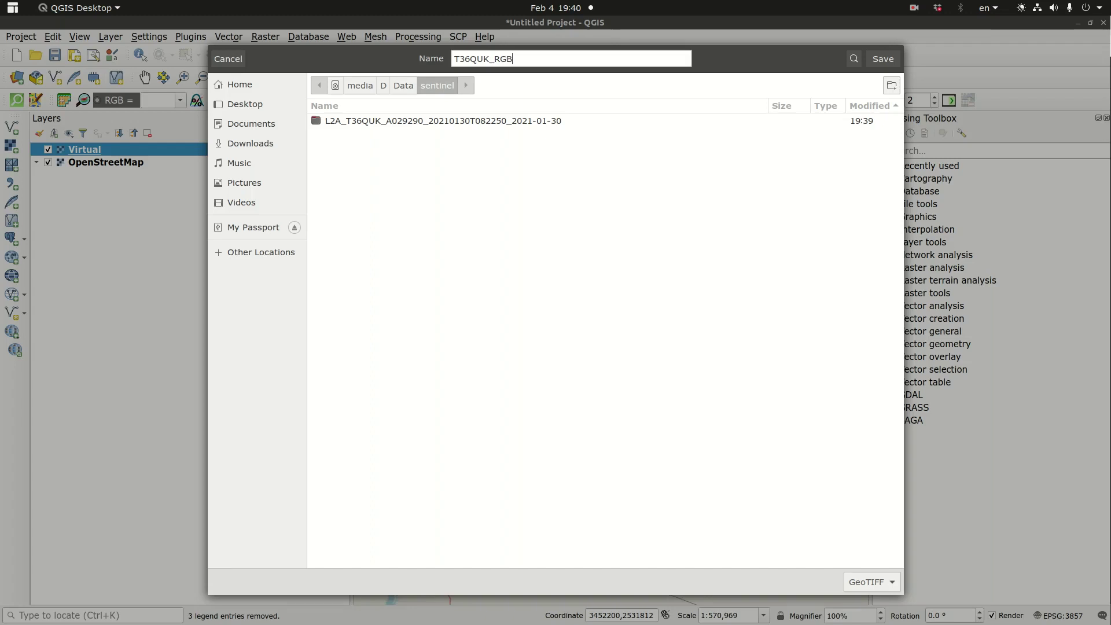
left_click(884, 64)
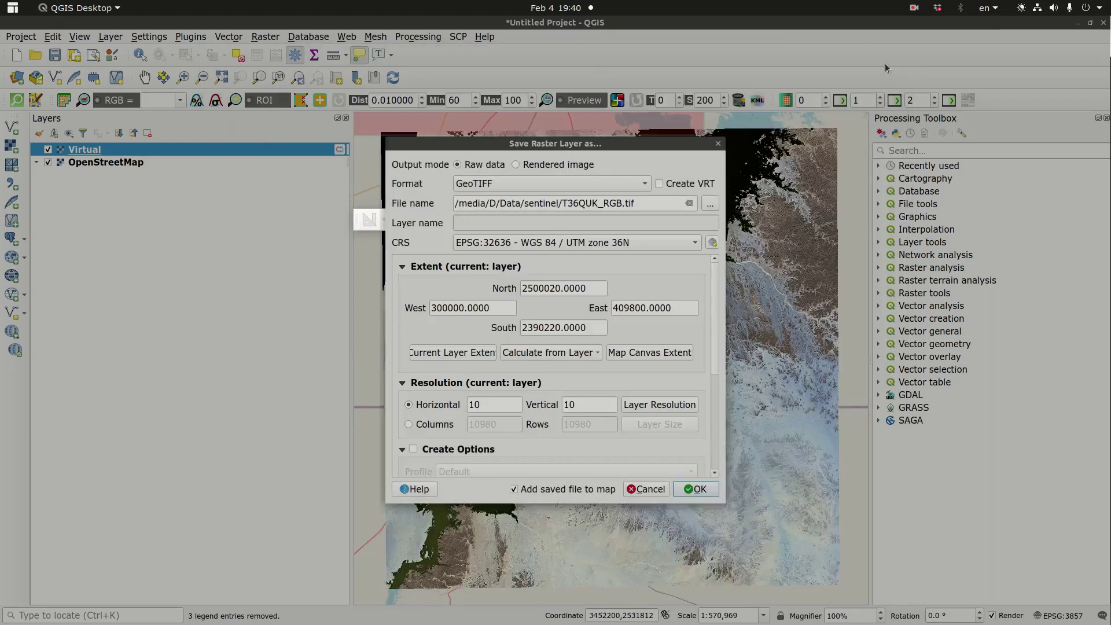
left_click(697, 489)
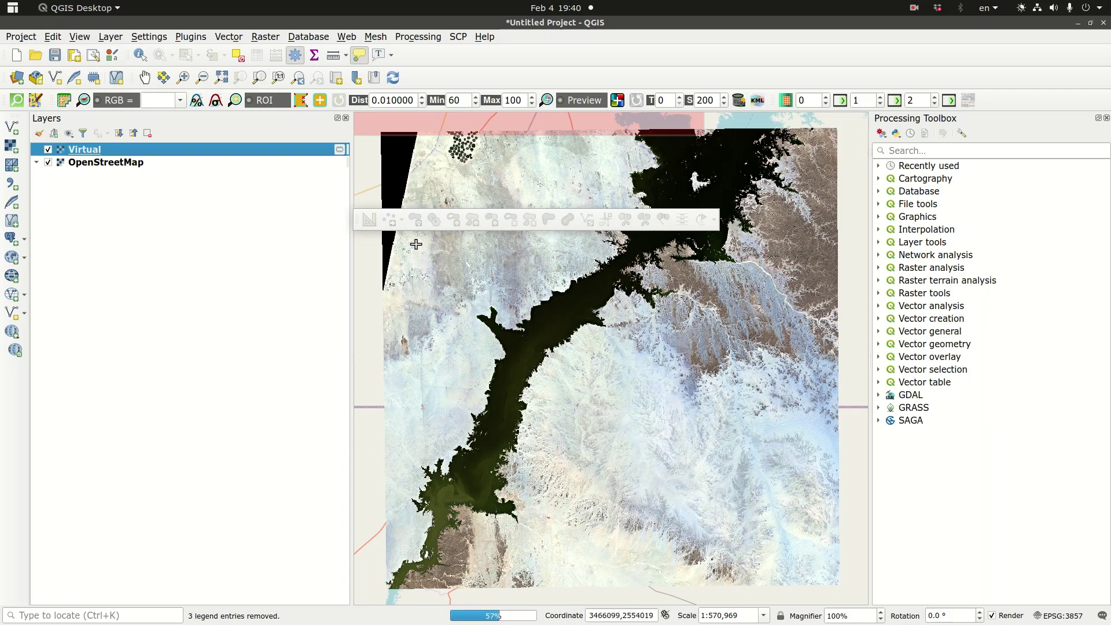
right_click(636, 75)
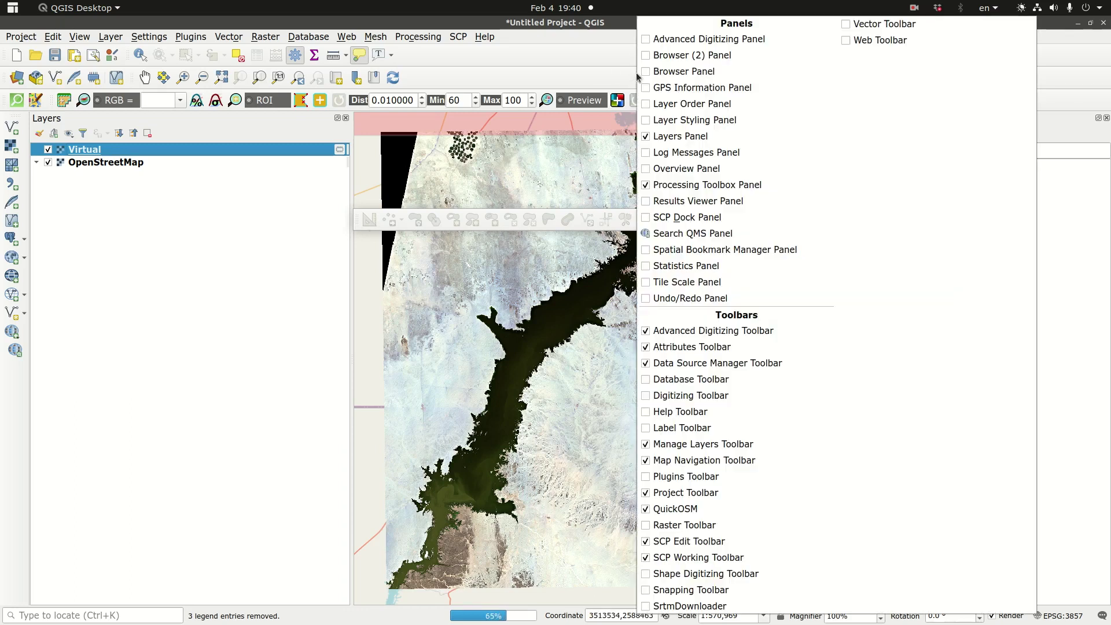
left_click(686, 331)
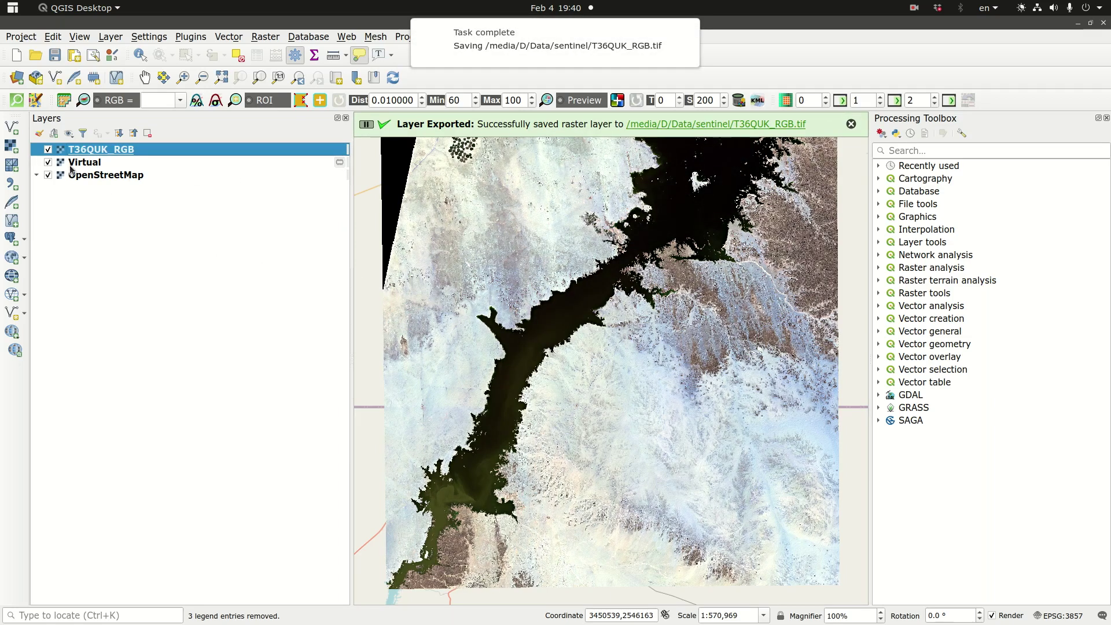
Remove the Virtual layer from the project
right_click(82, 164)
mouse_move(155, 359)
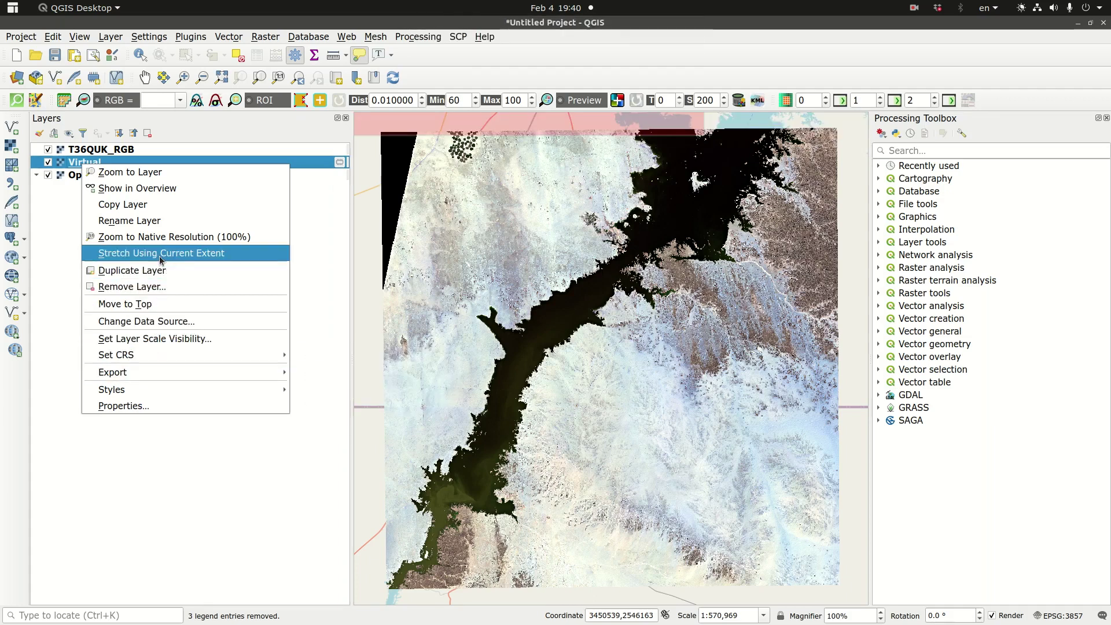
left_click(142, 287)
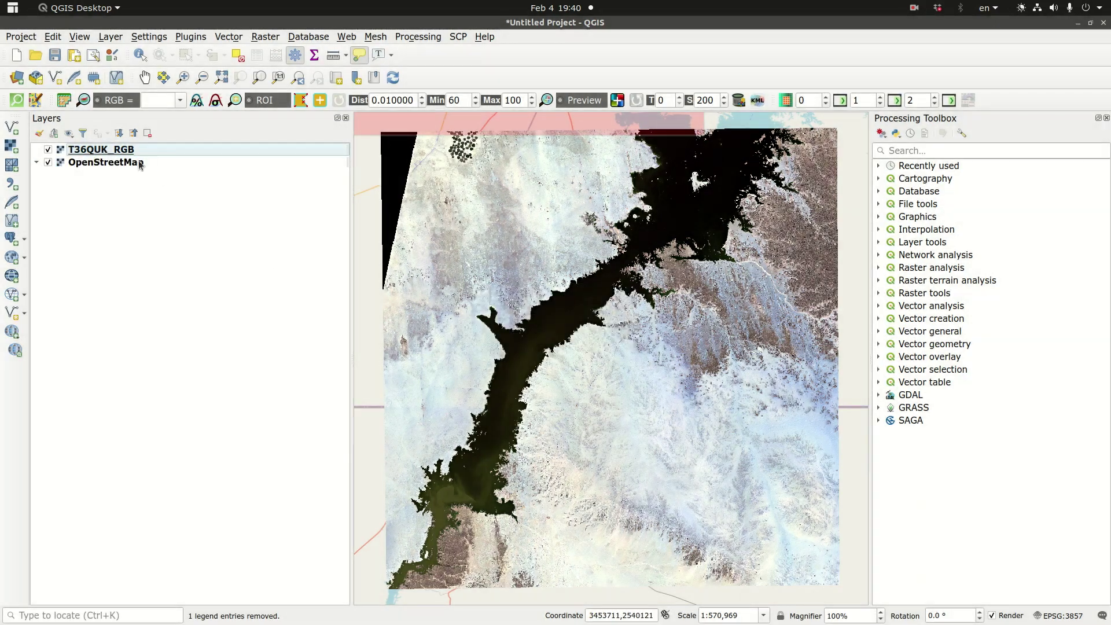
Set T36QUK_RGB symbology to red Band 3 and blue Band 1, keeping green Band 2
double_click(102, 150)
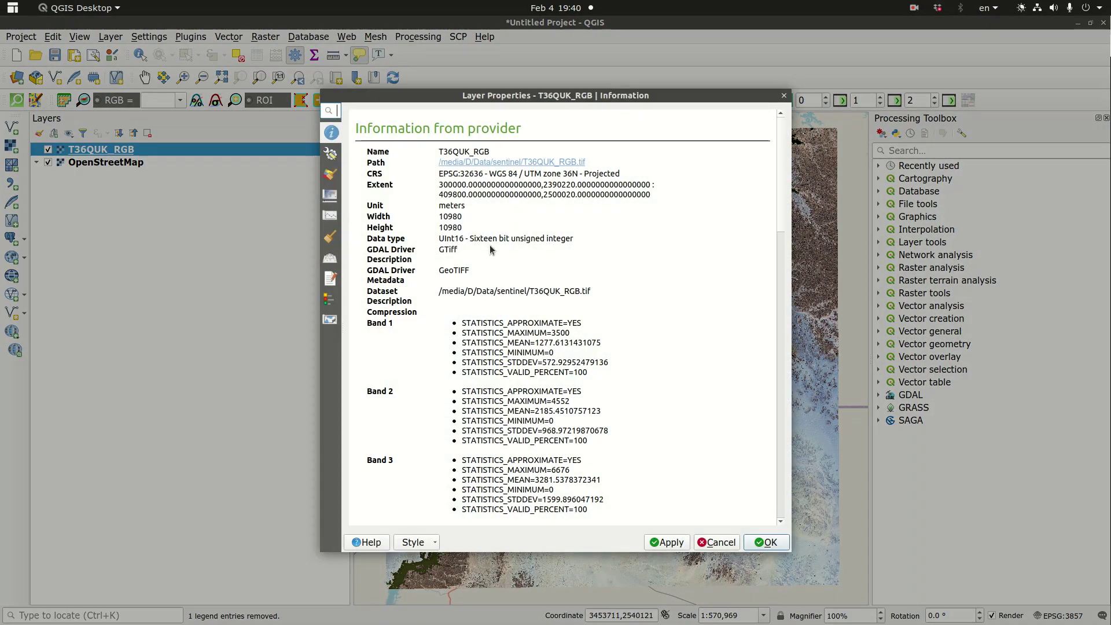
left_click(330, 174)
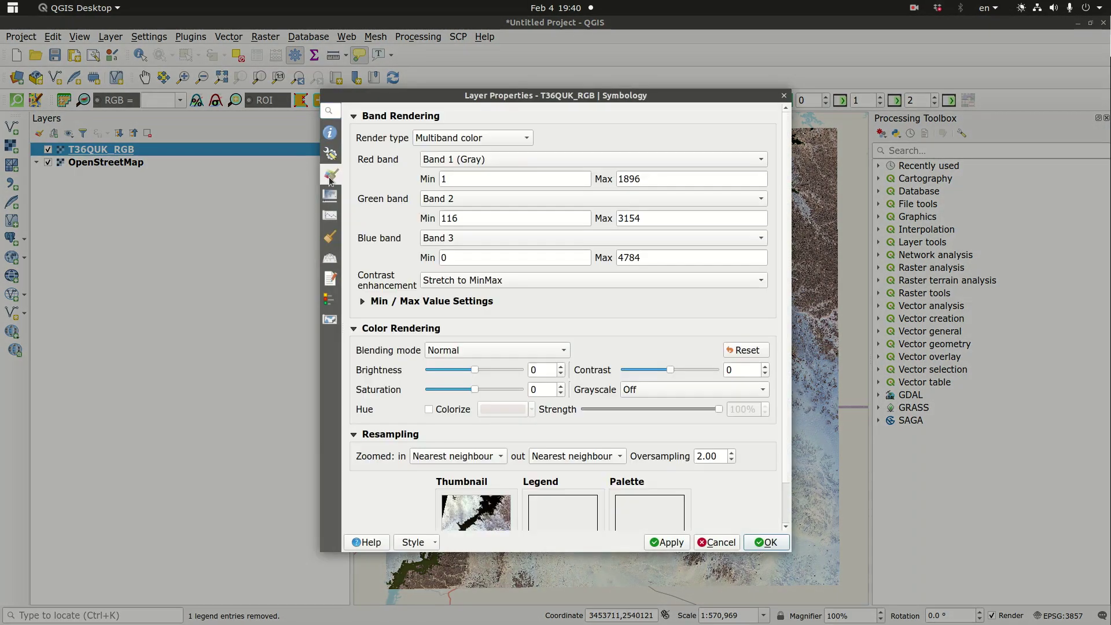
left_click(532, 160)
left_click(525, 188)
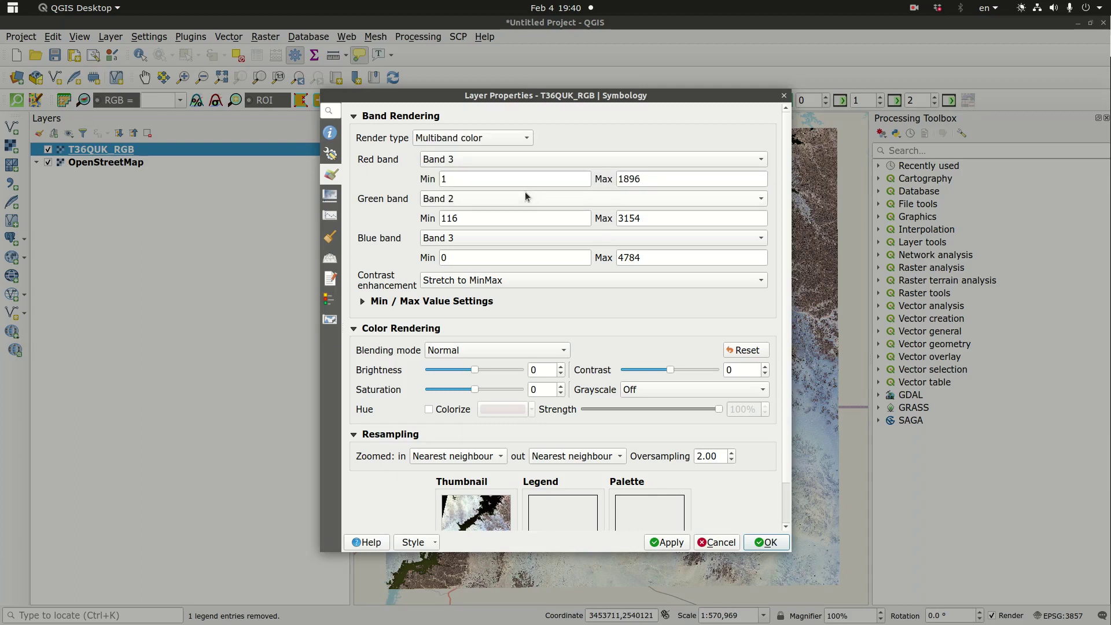
left_click(502, 238)
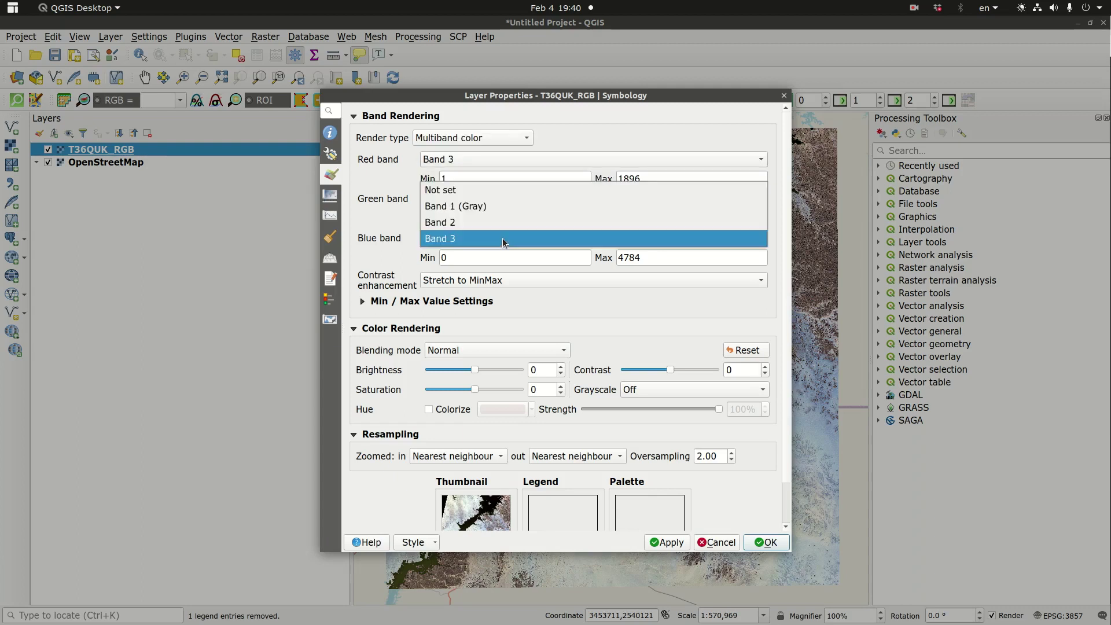
left_click(502, 209)
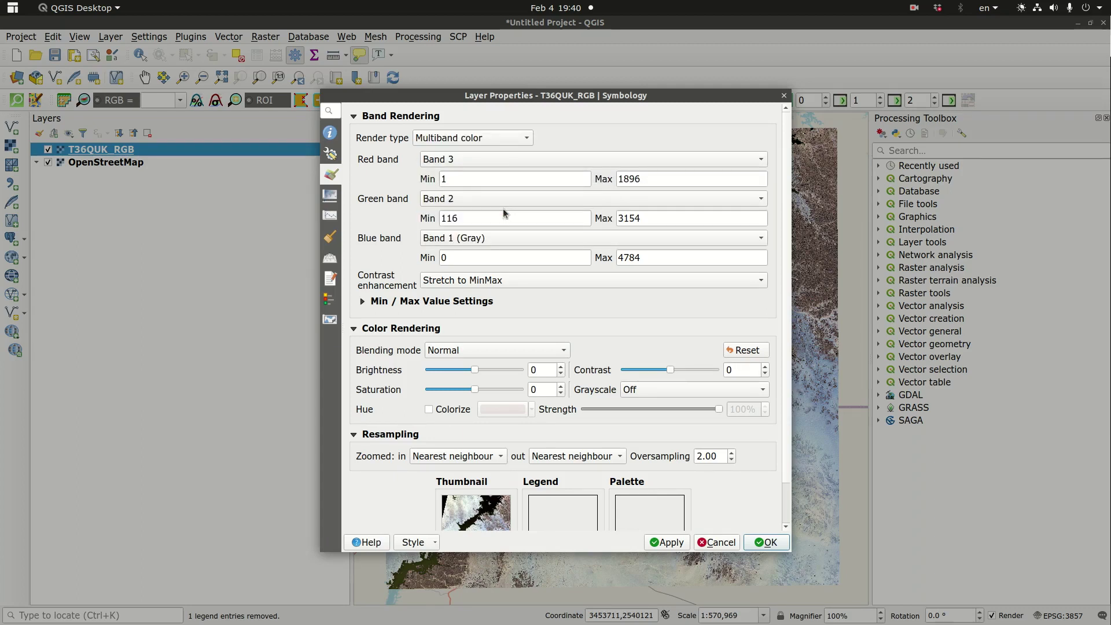
left_click(767, 543)
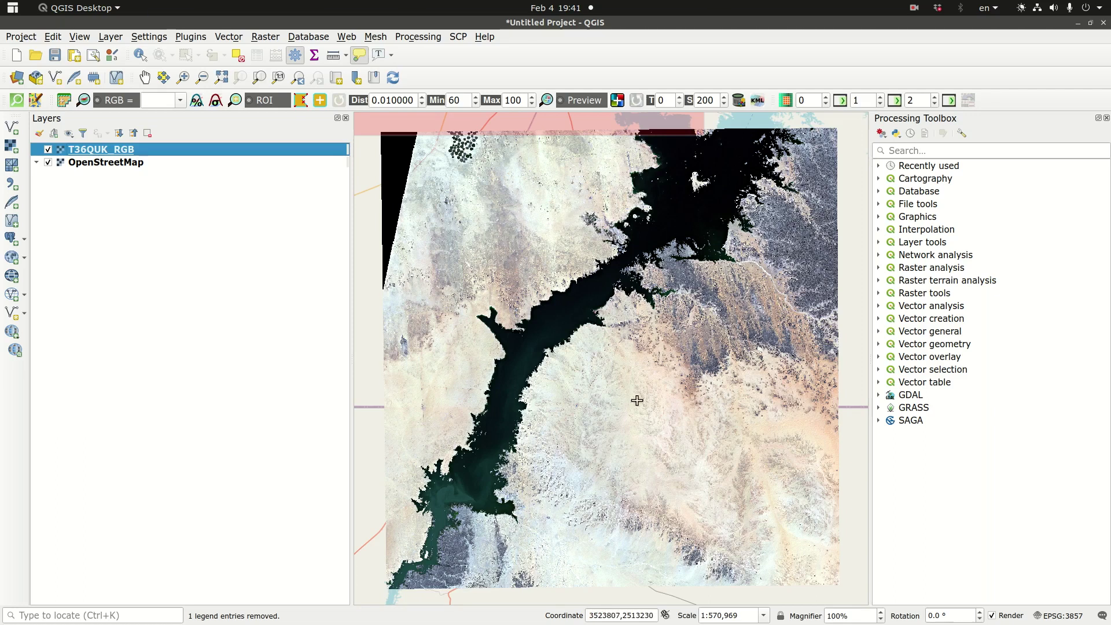
right_click(136, 152)
mouse_move(307, 350)
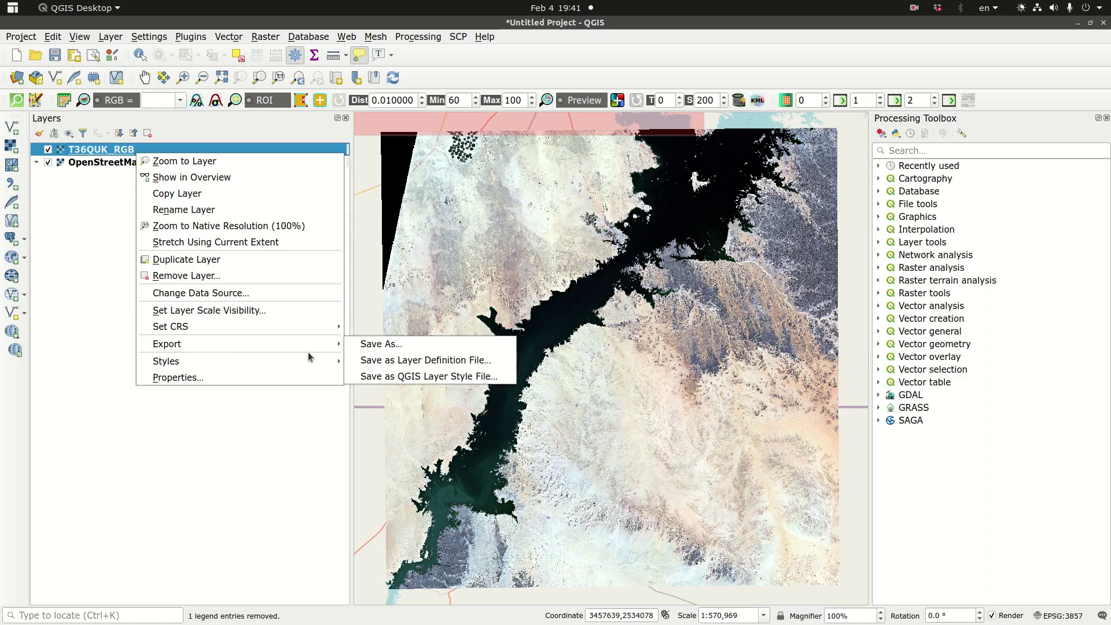
left_click(387, 345)
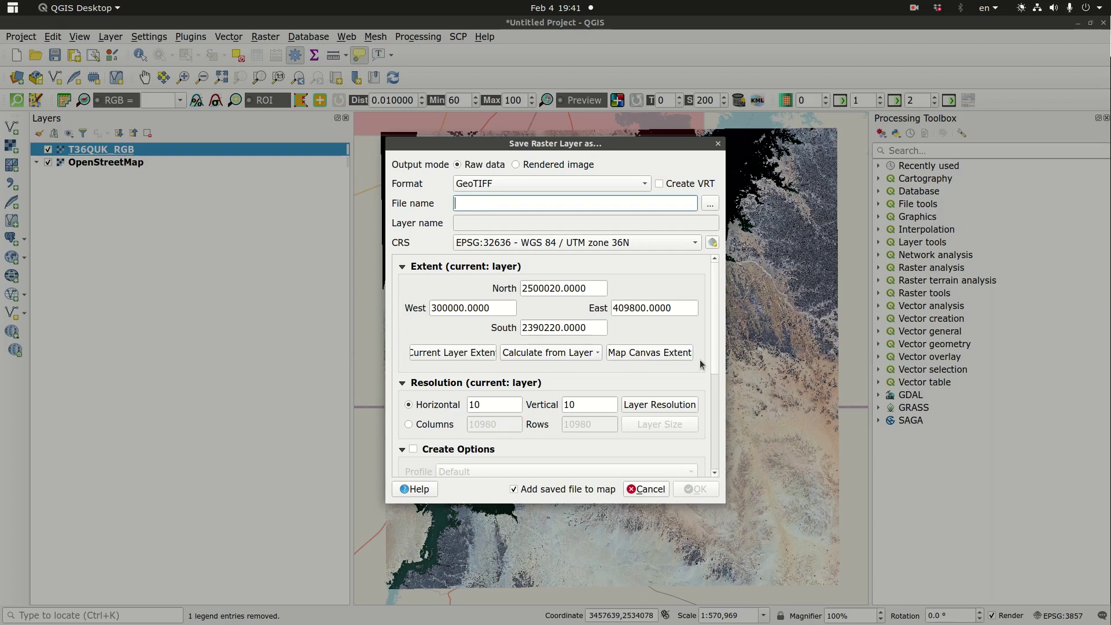
mouse_move(683, 243)
left_click(657, 492)
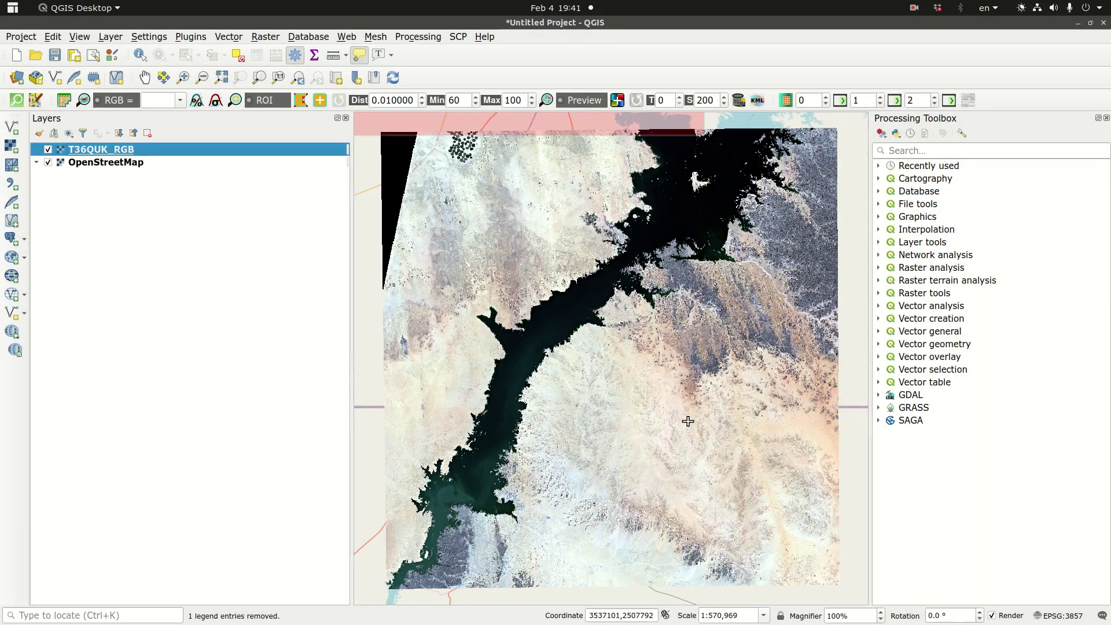